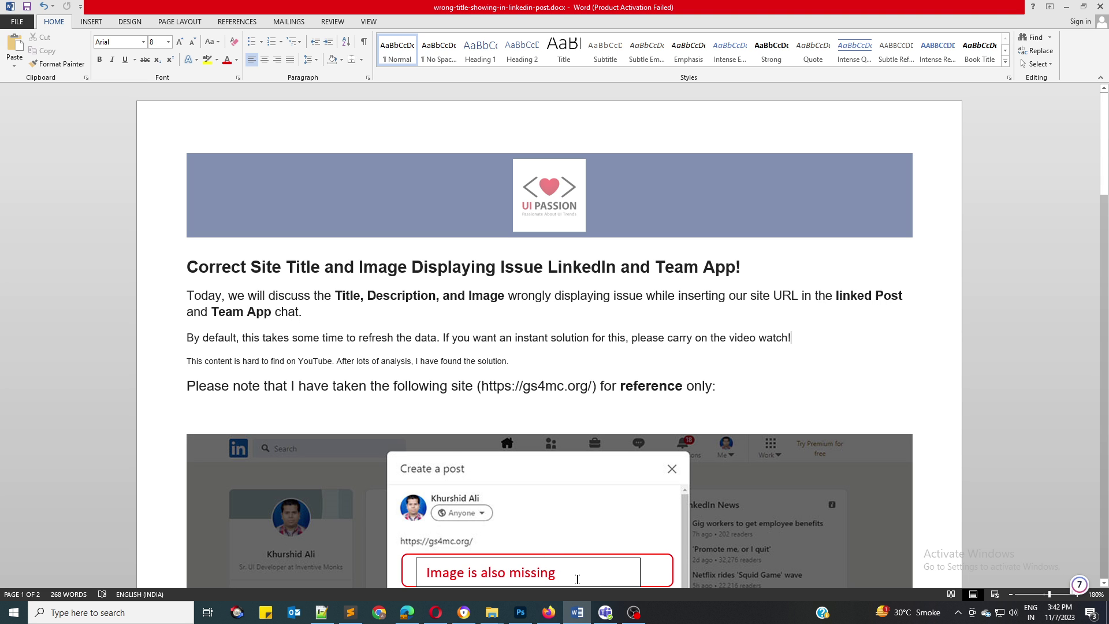
# Switch to Firefox and start a new post from the LinkedIn feed
pyautogui.click(551, 613)
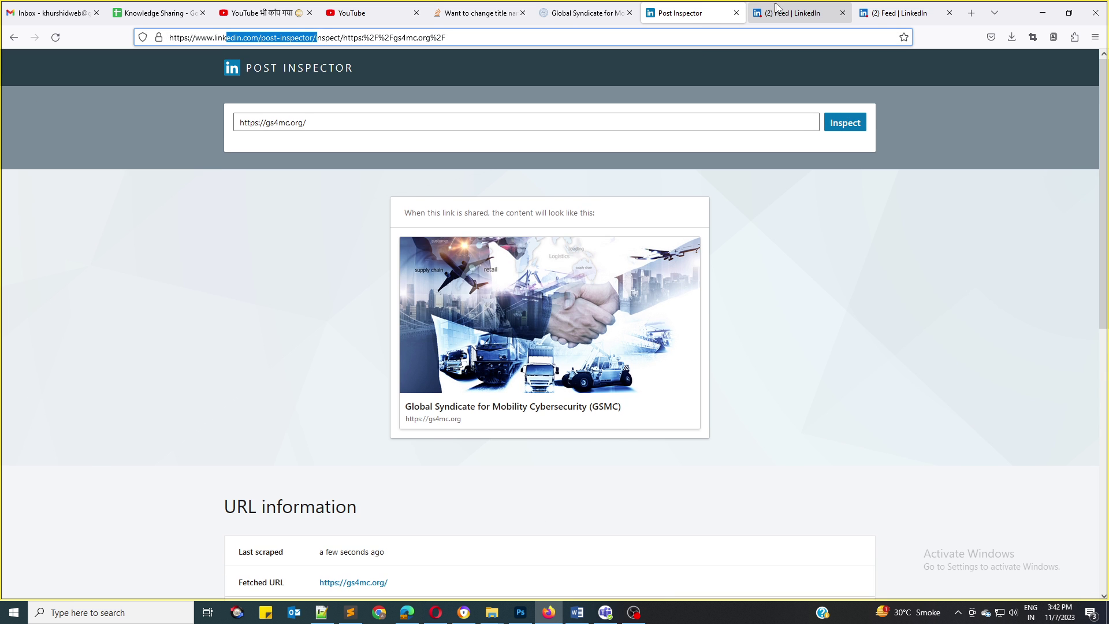
pyautogui.click(780, 13)
pyautogui.click(441, 114)
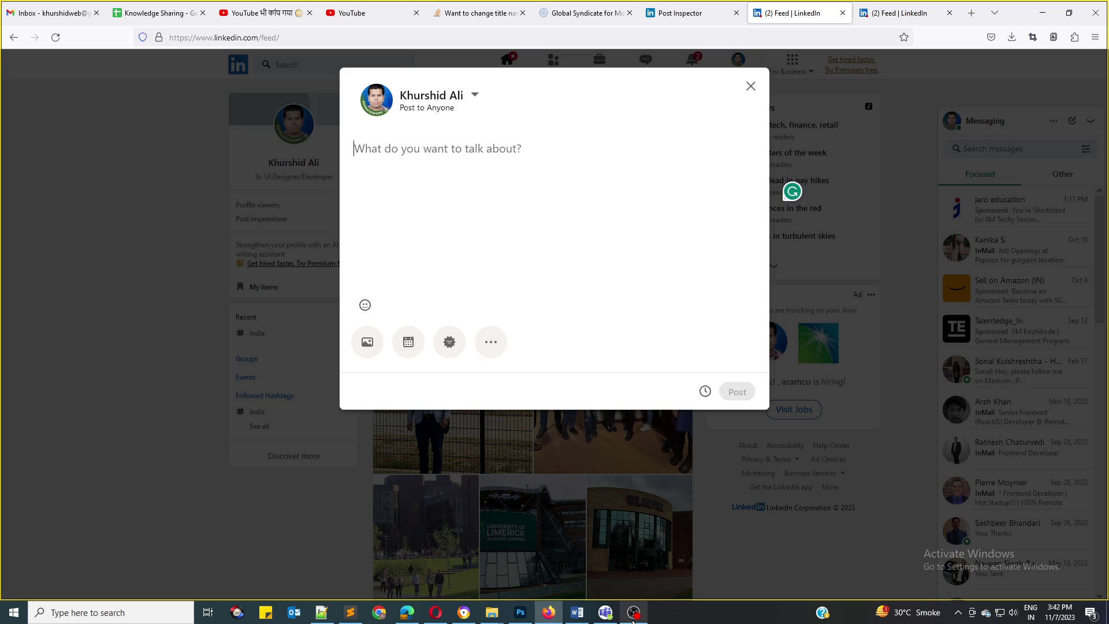
pyautogui.click(605, 612)
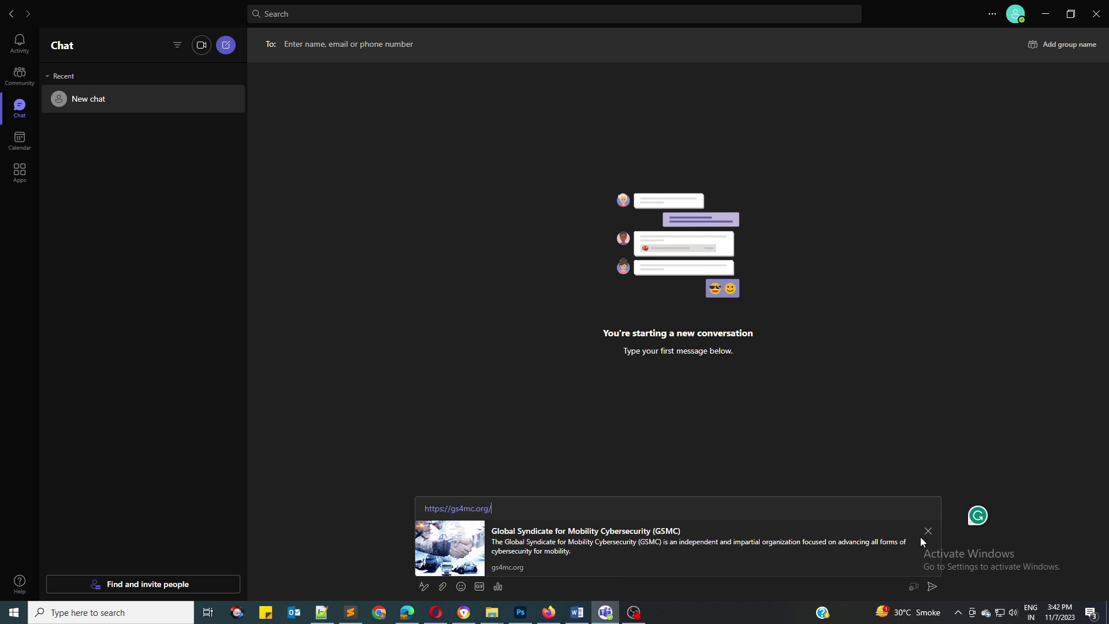
pyautogui.click(929, 531)
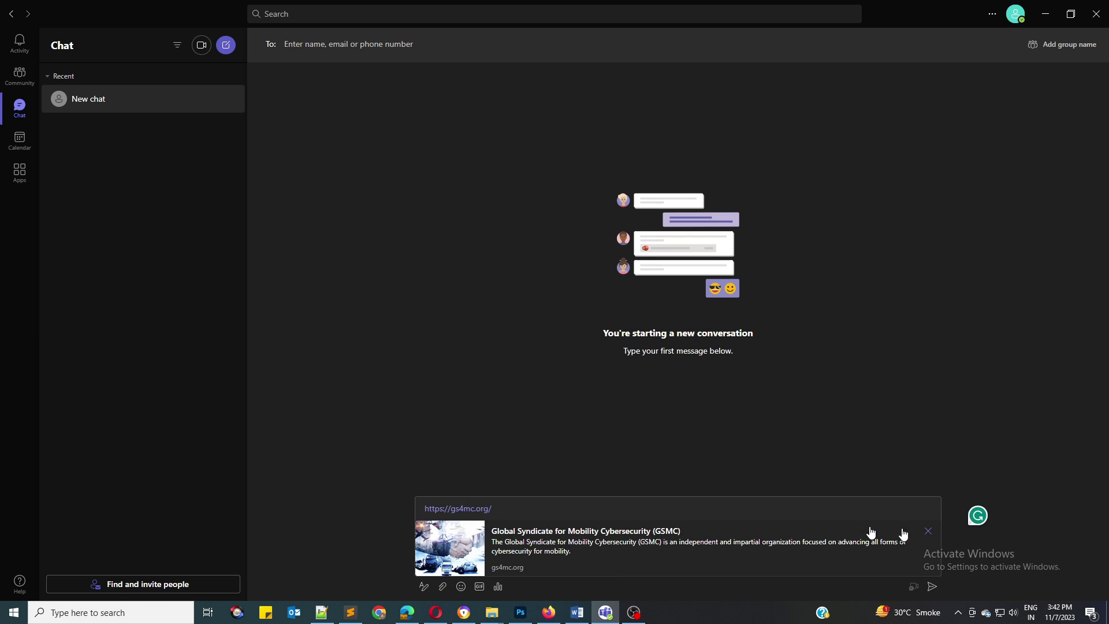
pyautogui.click(577, 612)
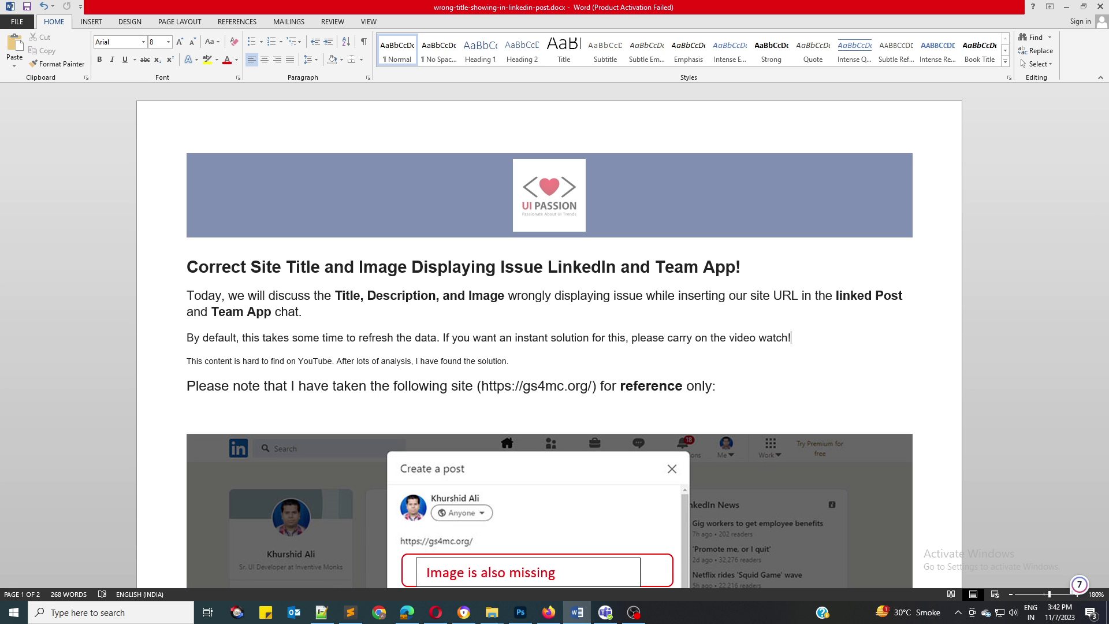
# Read the document's introduction, the annotated LinkedIn post screenshot and the Issue section about the wrong title and missing image
pyautogui.scroll(-3, 387, 416)
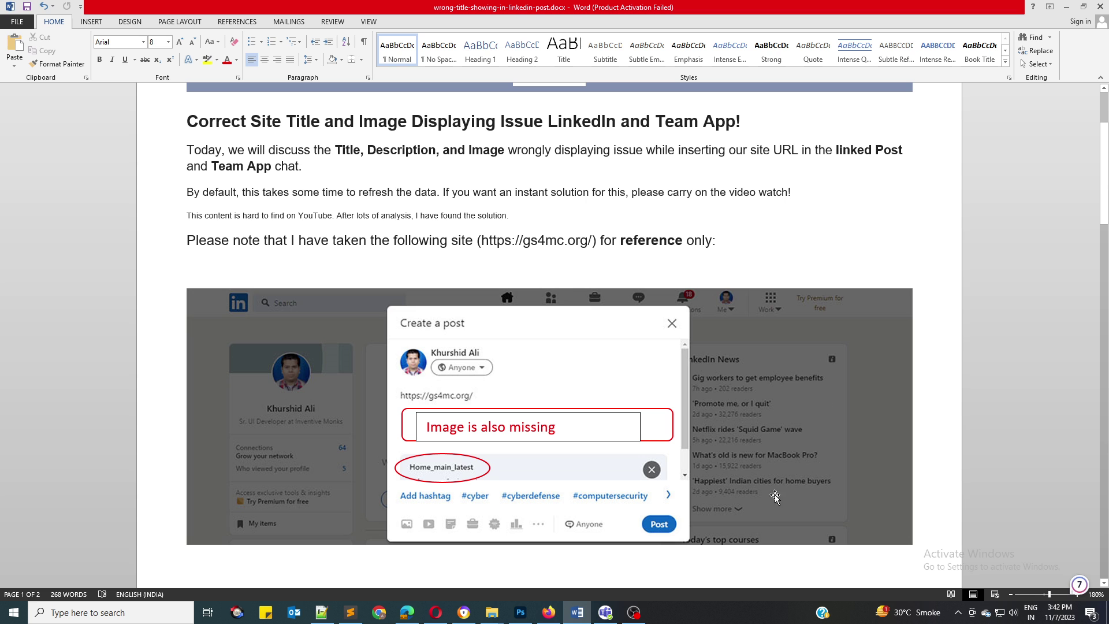
pyautogui.scroll(-1, 297, 364)
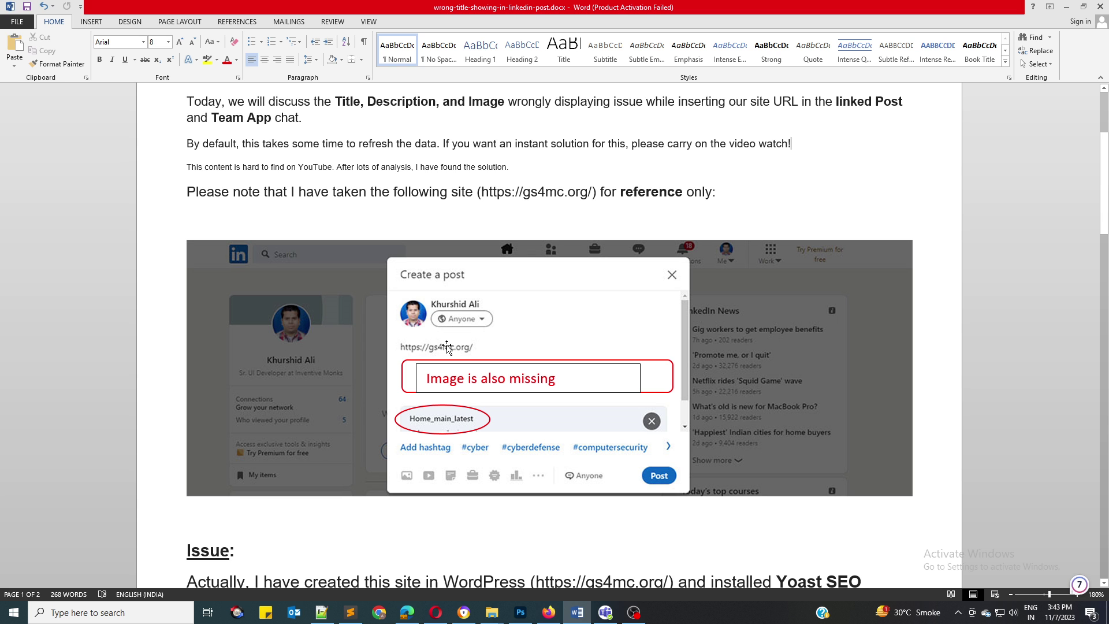
pyautogui.scroll(-1, 447, 347)
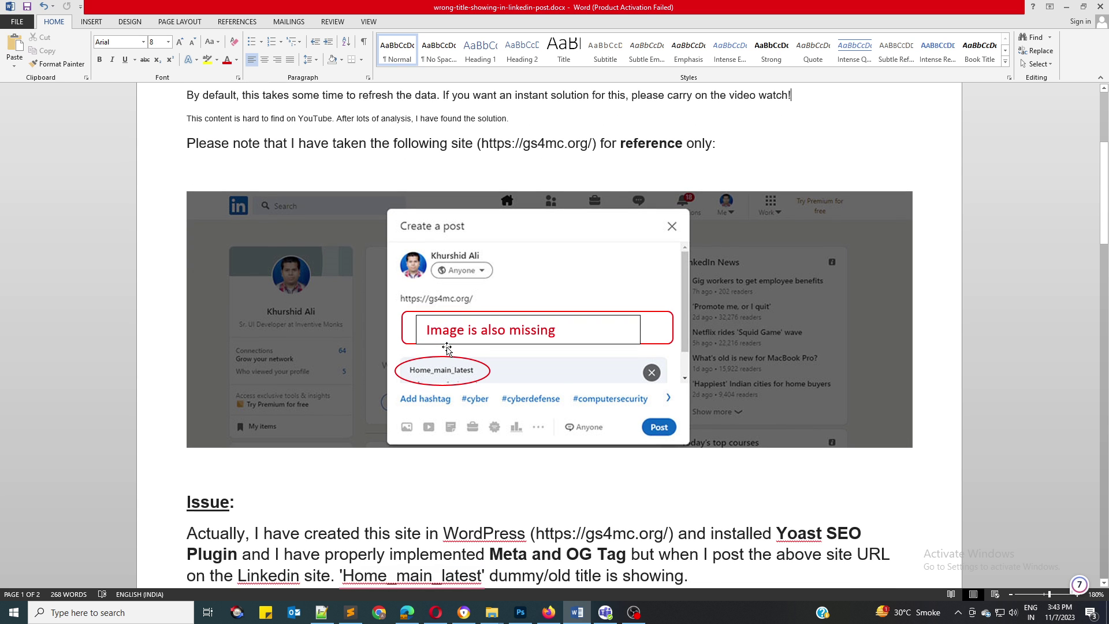
pyautogui.scroll(-3, 483, 350)
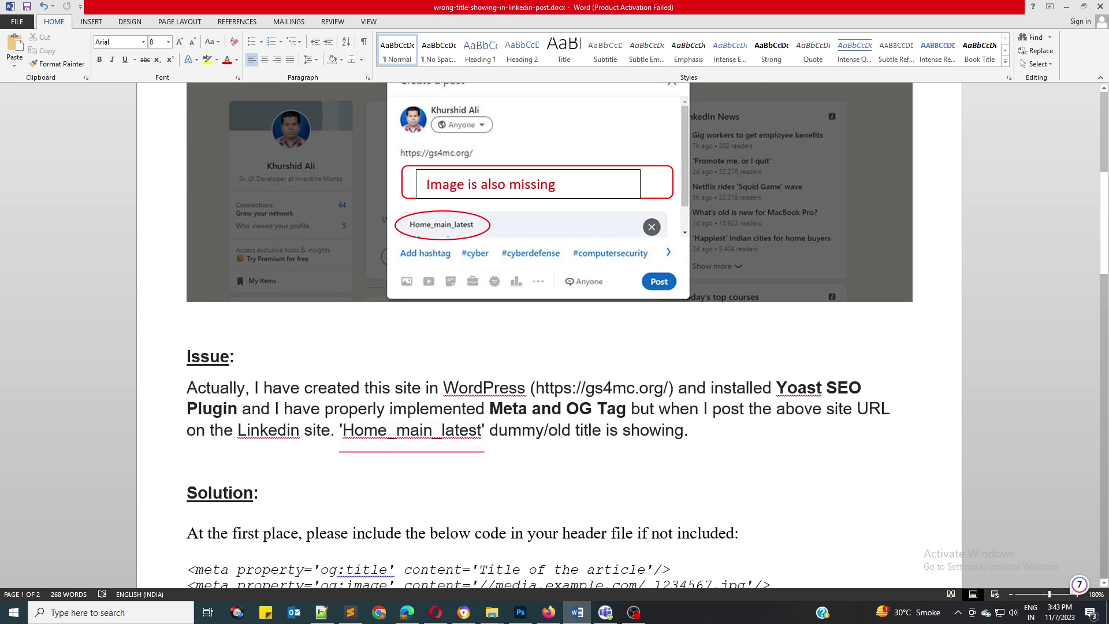
pyautogui.scroll(1, 483, 349)
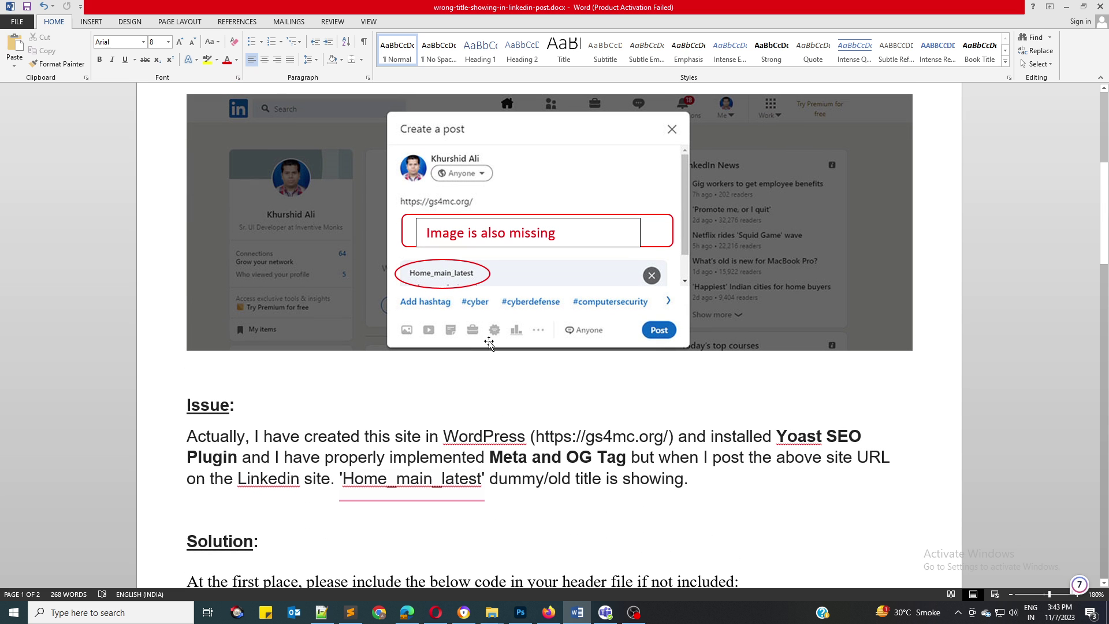
pyautogui.scroll(1, 489, 343)
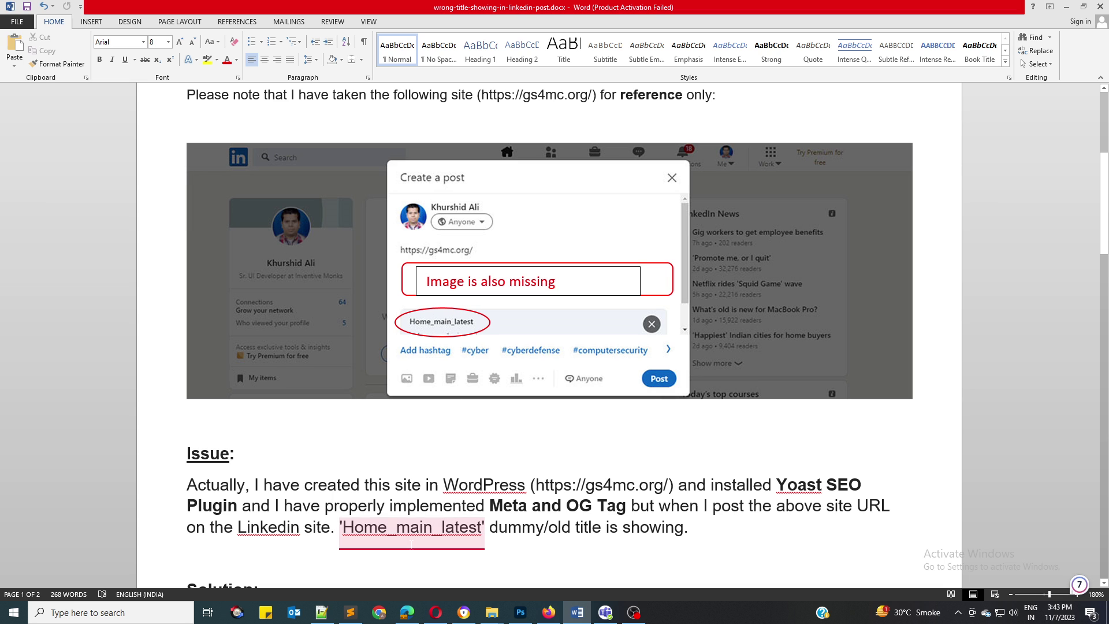
pyautogui.moveTo(410, 551)
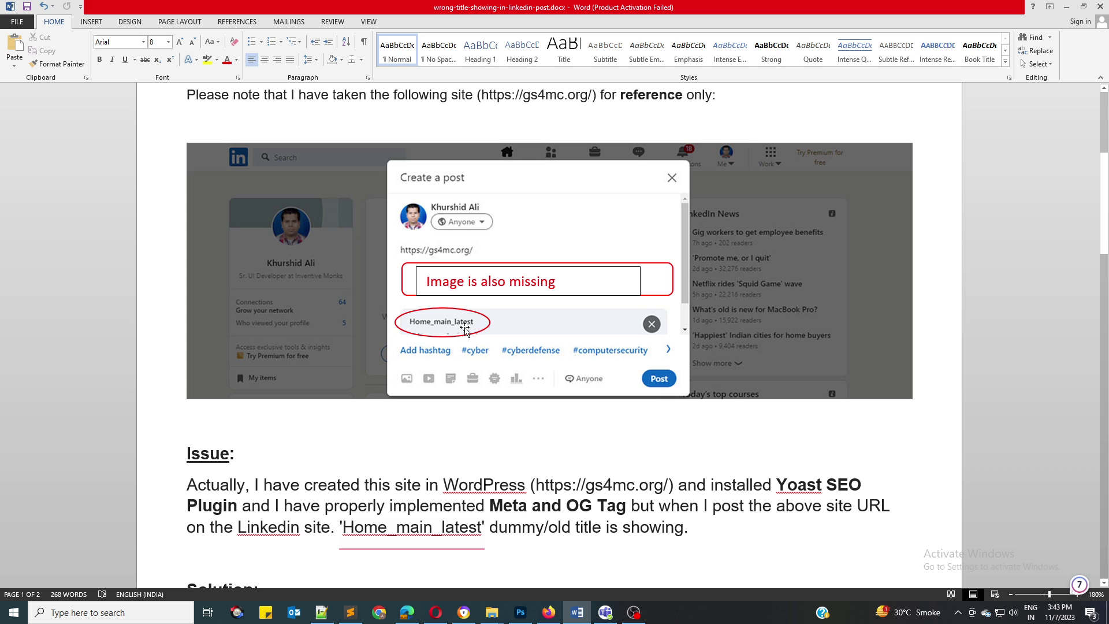
pyautogui.scroll(2, 458, 341)
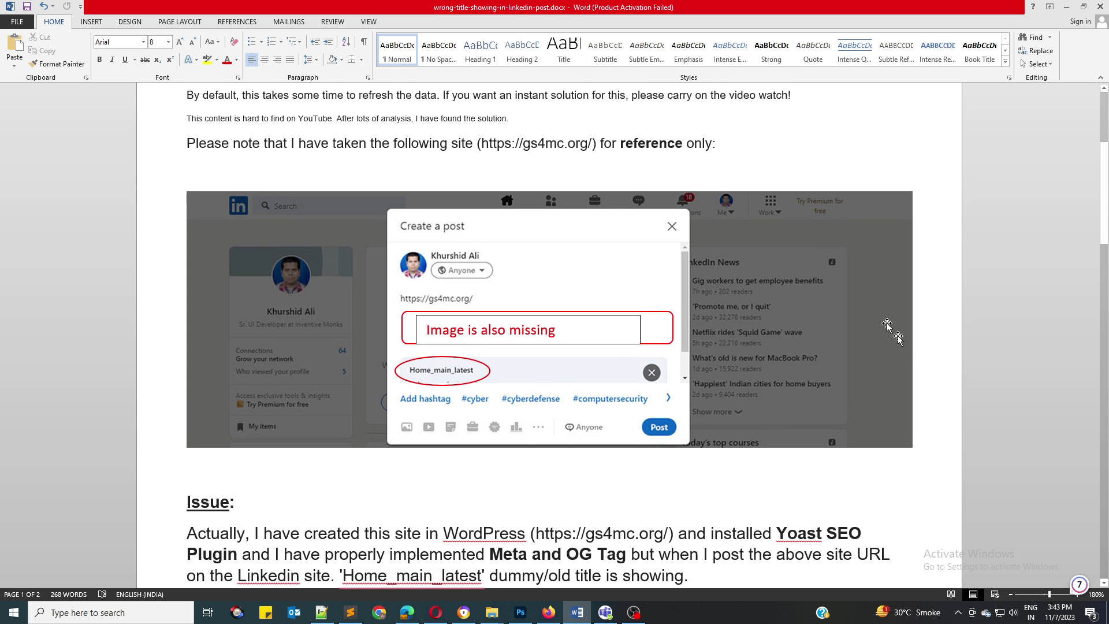
pyautogui.scroll(-2, 635, 285)
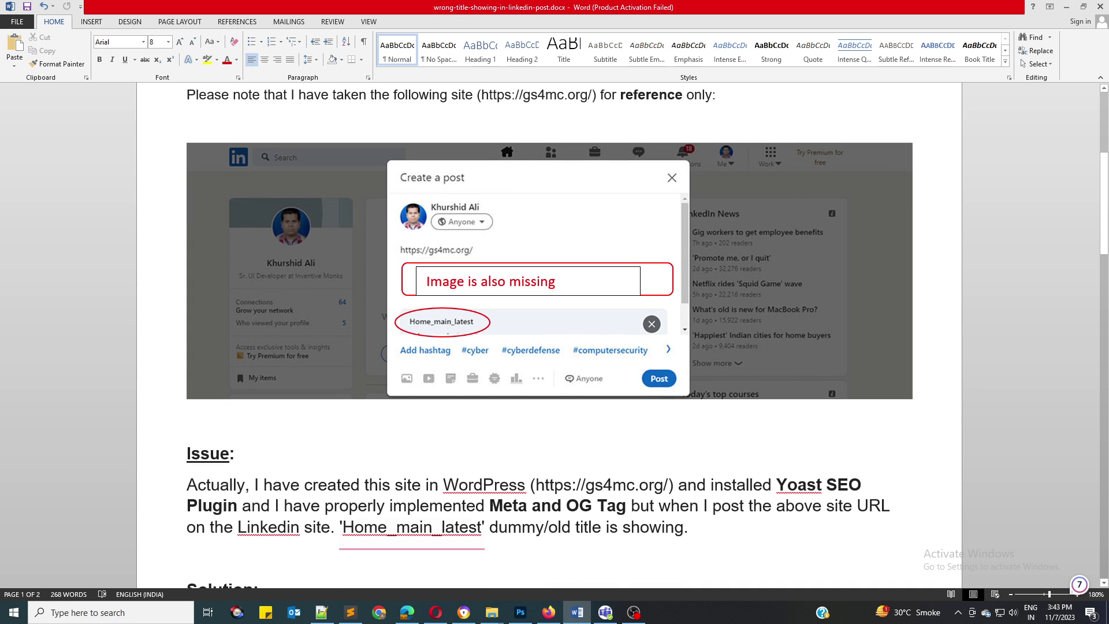
pyautogui.scroll(-4, 607, 286)
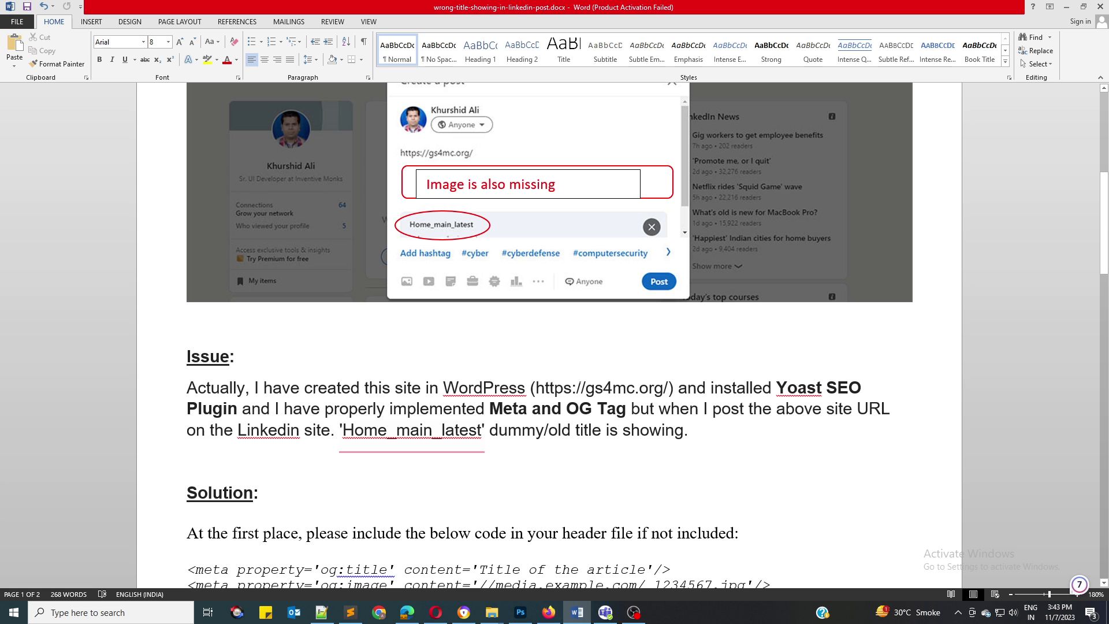
pyautogui.scroll(6, 586, 365)
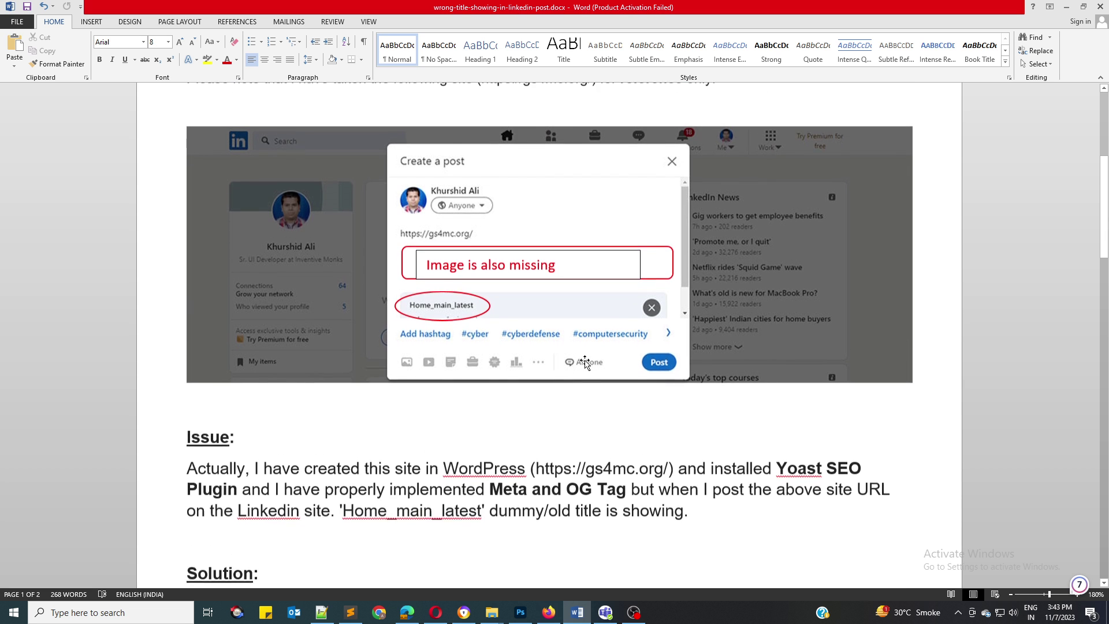
pyautogui.scroll(-2, 586, 363)
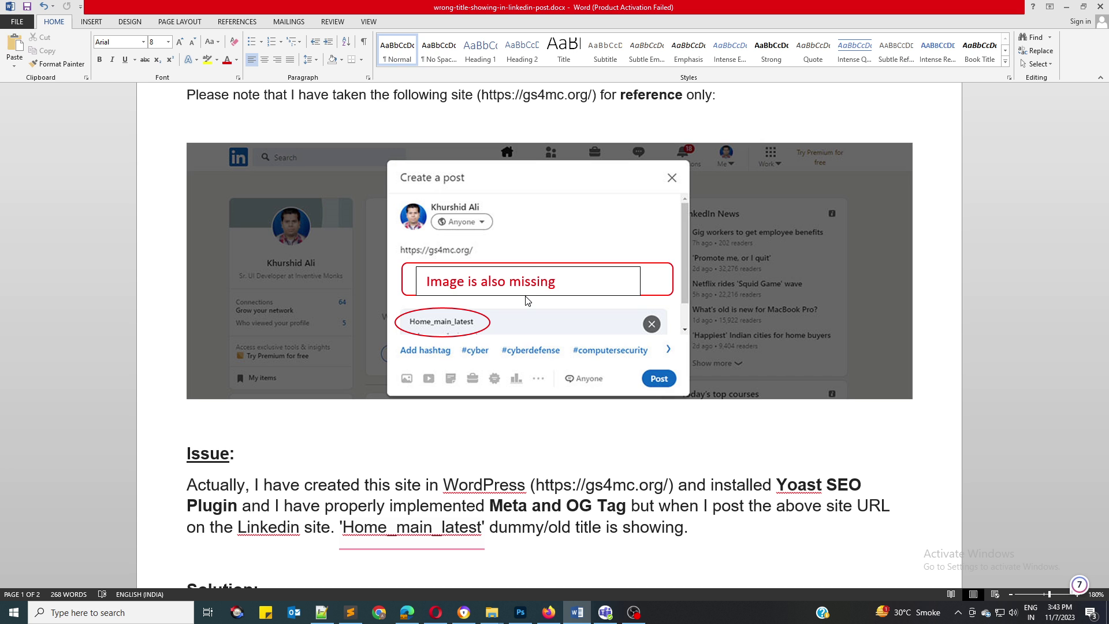
# Read the Solution section, covering the og meta tags for the header file and the WordPress Site note
pyautogui.scroll(-3, 527, 300)
pyautogui.scroll(-3, 527, 300)
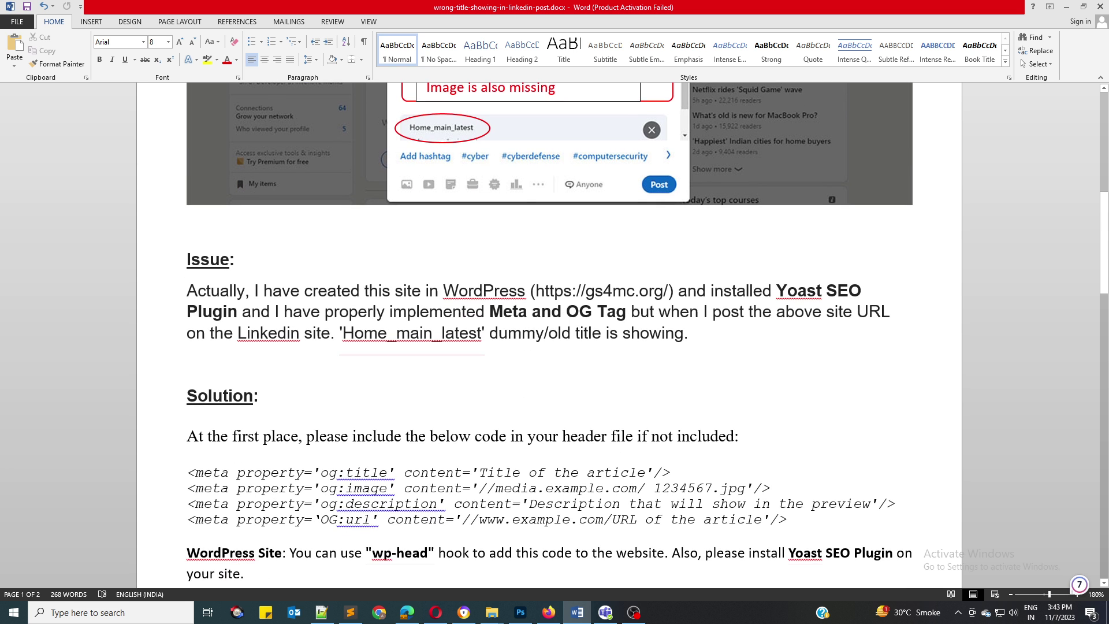
pyautogui.scroll(-2, 498, 364)
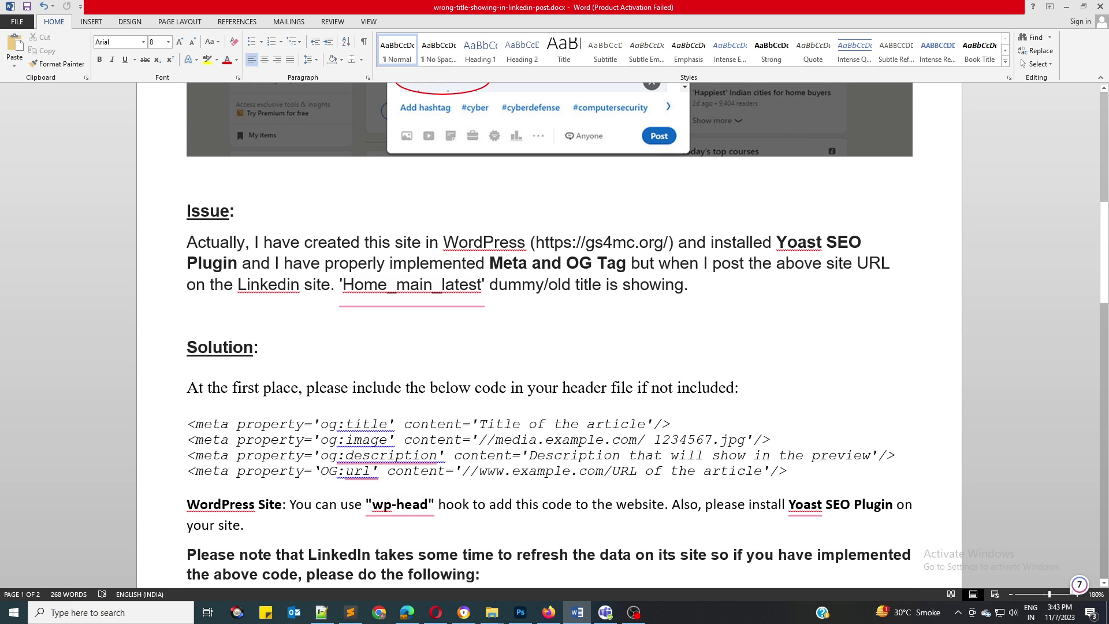
pyautogui.scroll(-2, 647, 332)
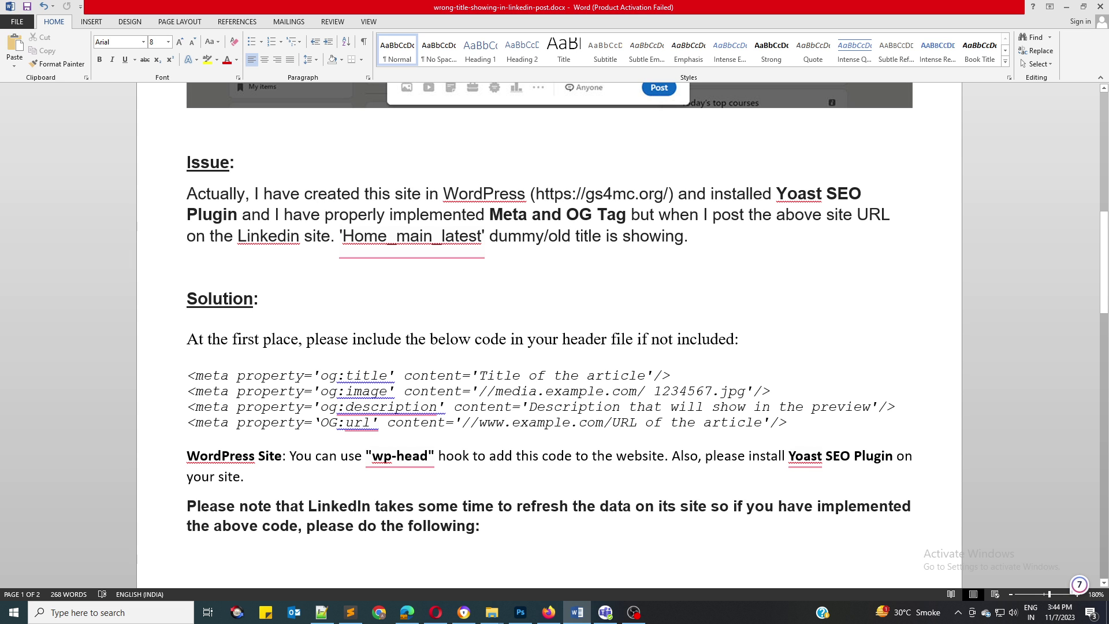
pyautogui.scroll(-2, 439, 399)
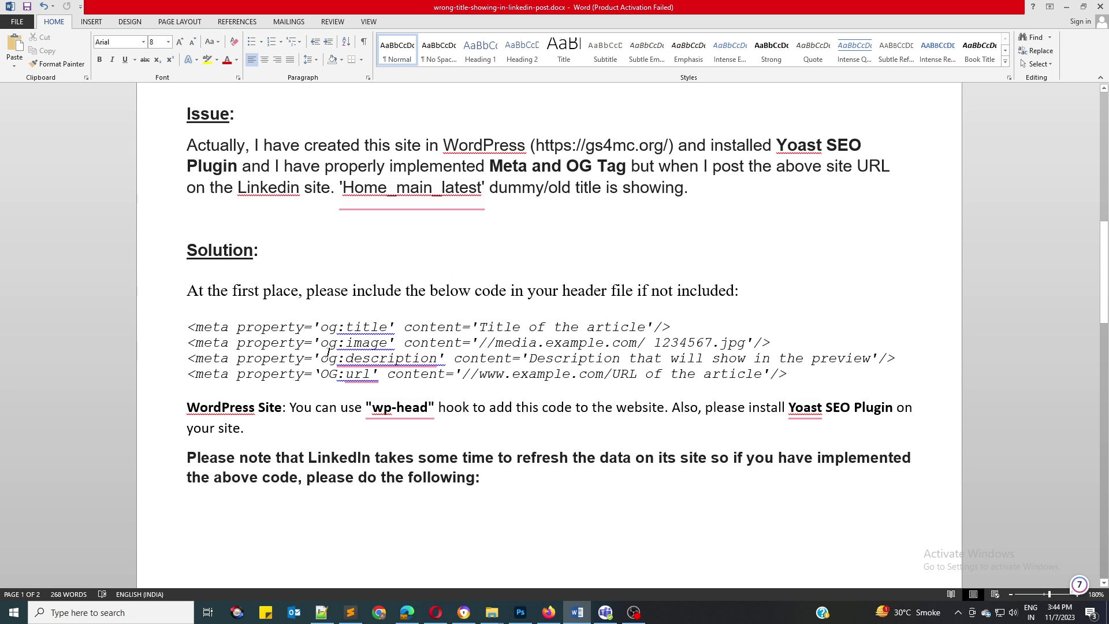
pyautogui.click(313, 358)
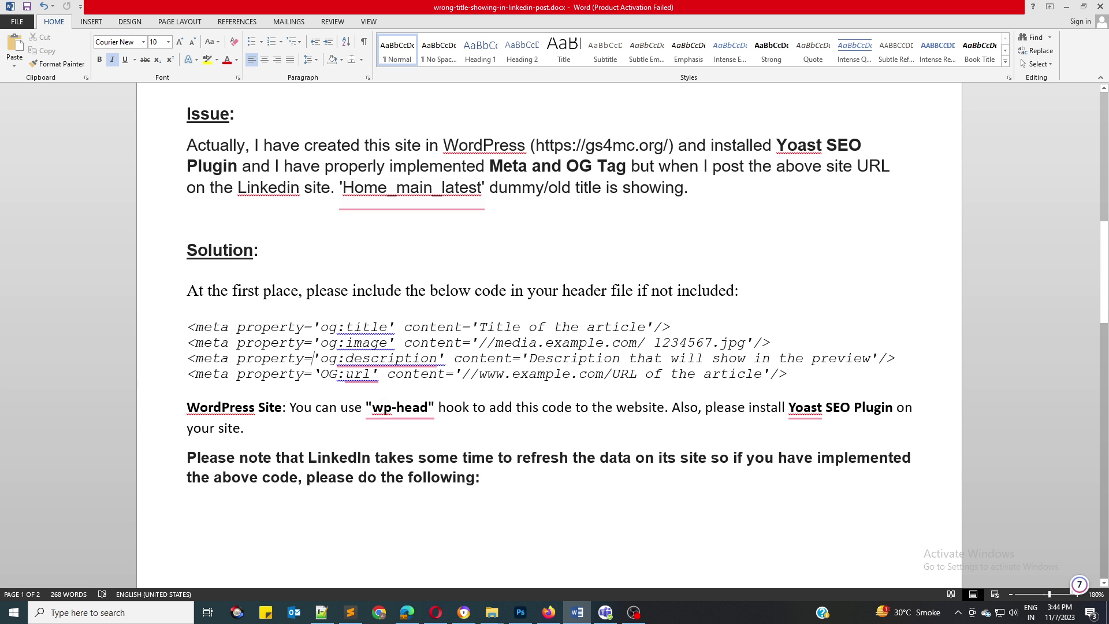
pyautogui.scroll(-1, 449, 274)
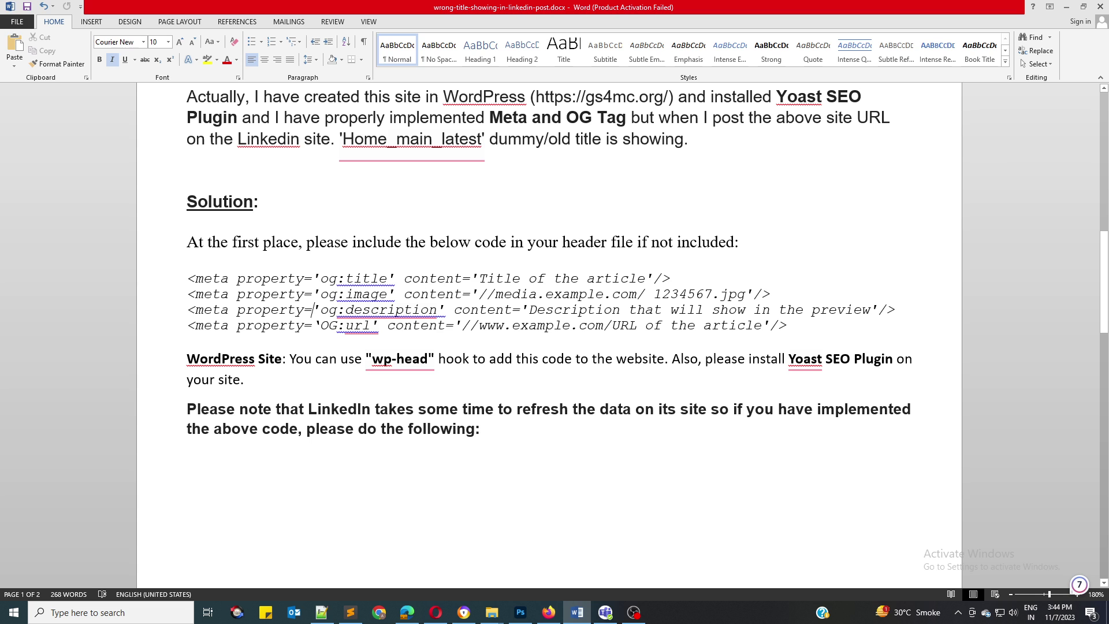
pyautogui.scroll(-1, 474, 324)
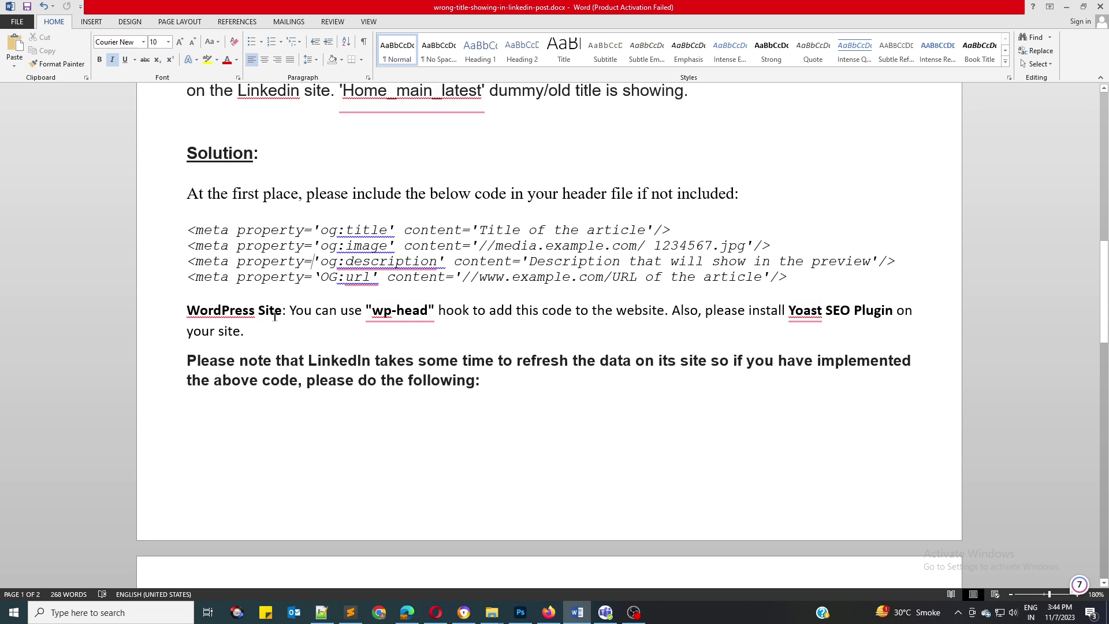
pyautogui.moveTo(409, 319)
pyautogui.scroll(-1, 603, 433)
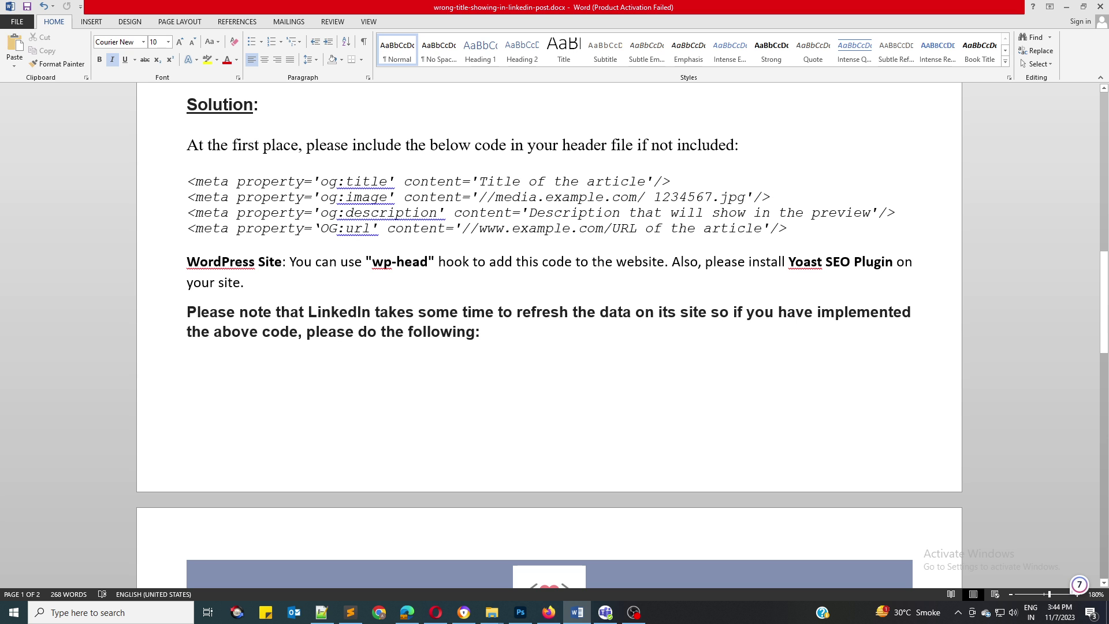
# Copy the Post Inspector link under Solution for LinkedIn and load it in a new Firefox tab
pyautogui.scroll(-3, 404, 352)
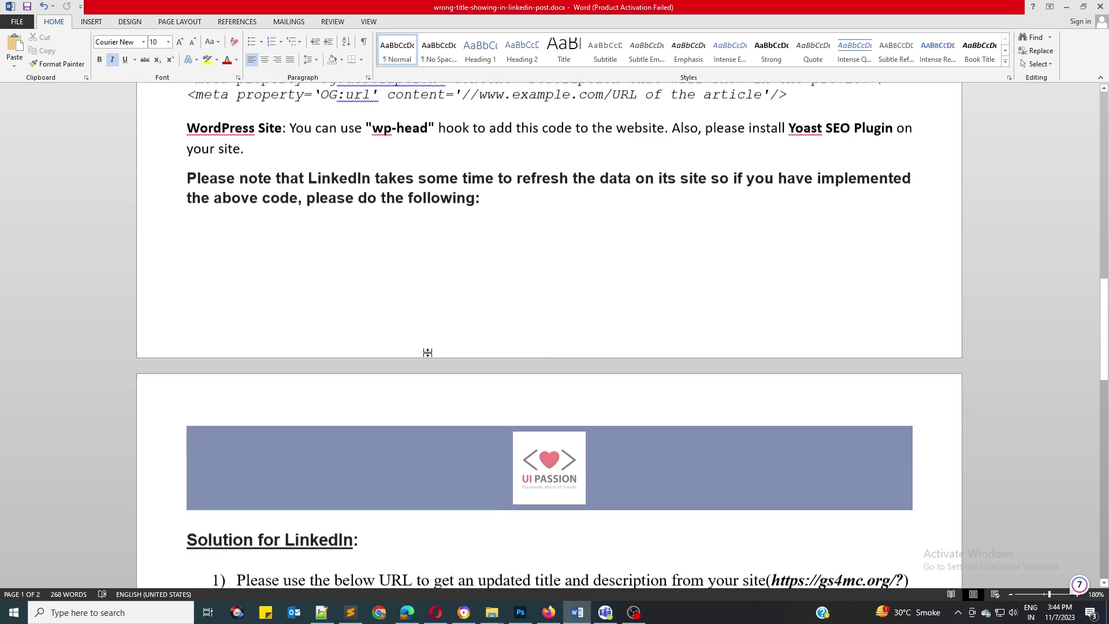
pyautogui.scroll(-5, 428, 352)
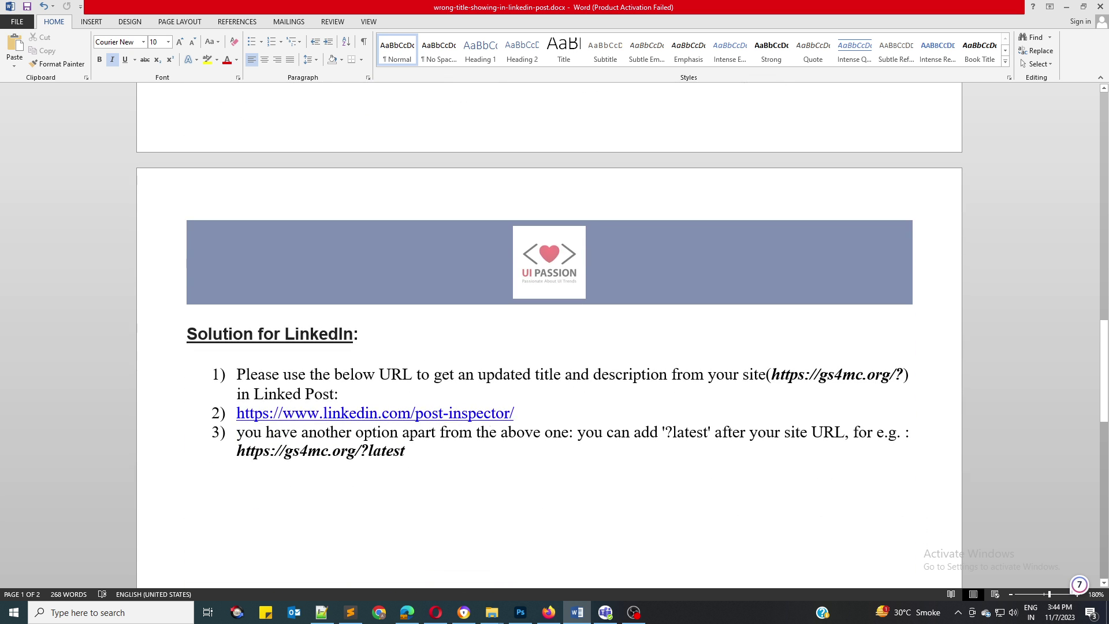
pyautogui.moveTo(513, 412); pyautogui.dragTo(237, 413)
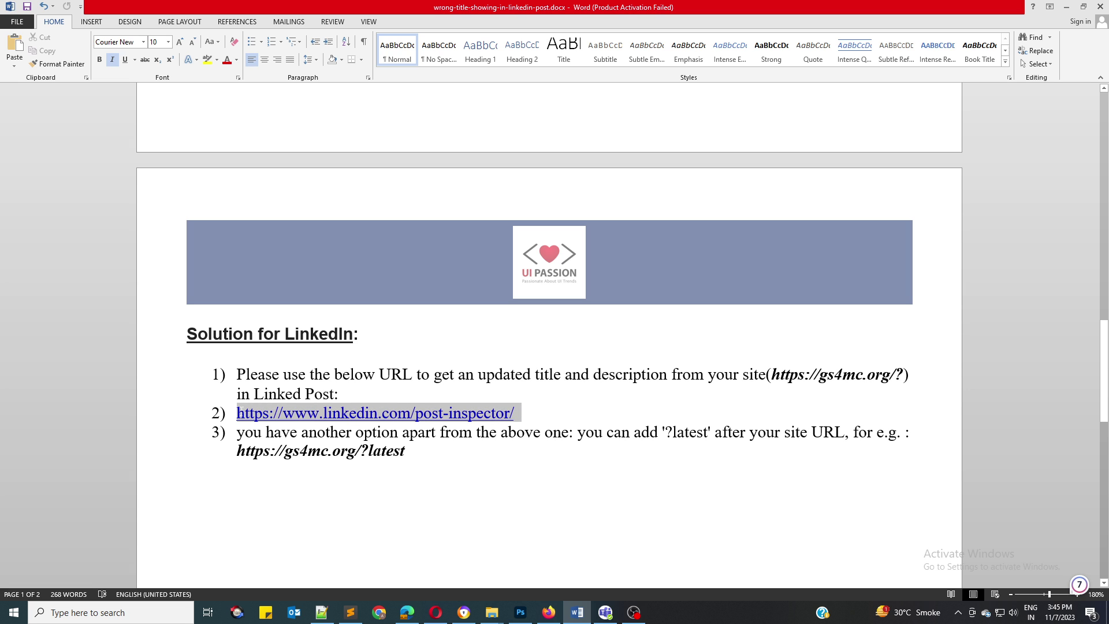
pyautogui.hotkey('ctrl', 'c')
pyautogui.click(549, 612)
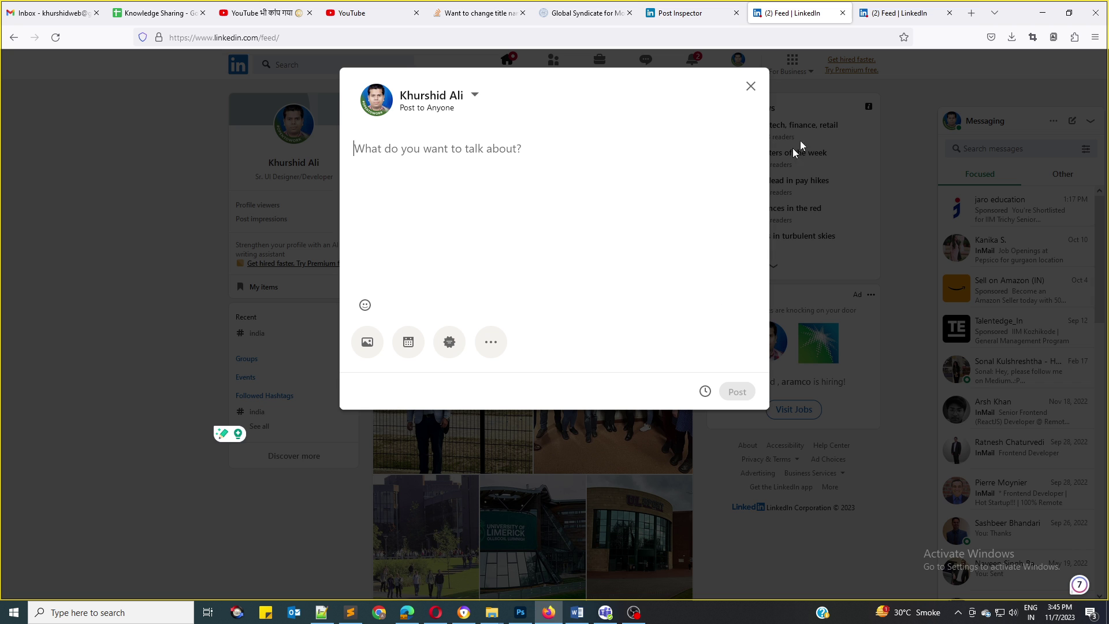
pyautogui.click(971, 13)
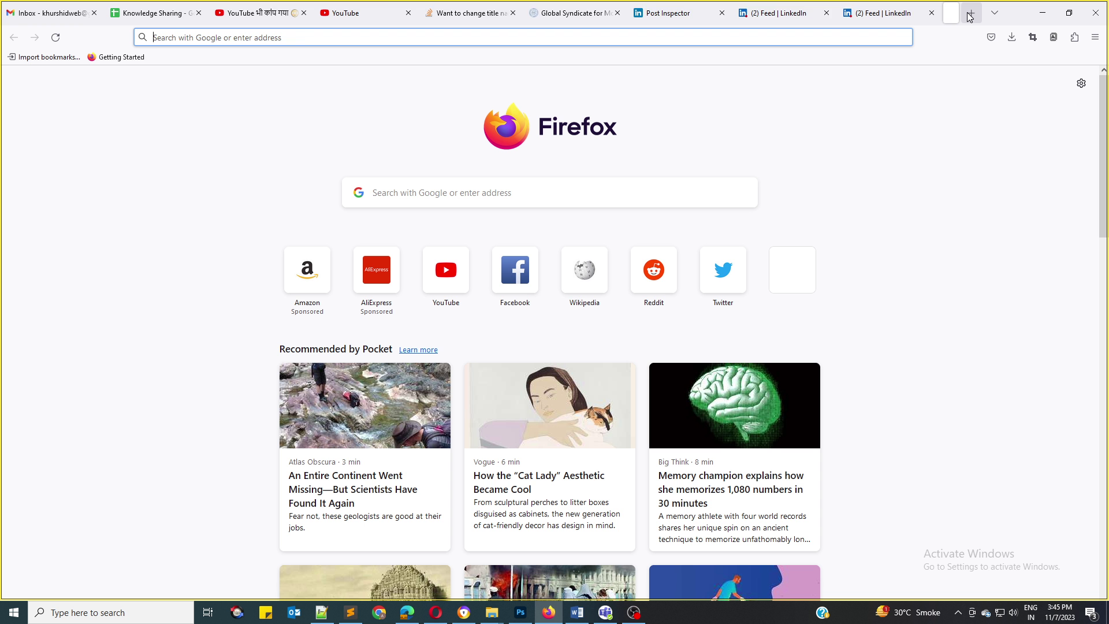
pyautogui.hotkey('ctrl', 'v')
pyautogui.press('Return')
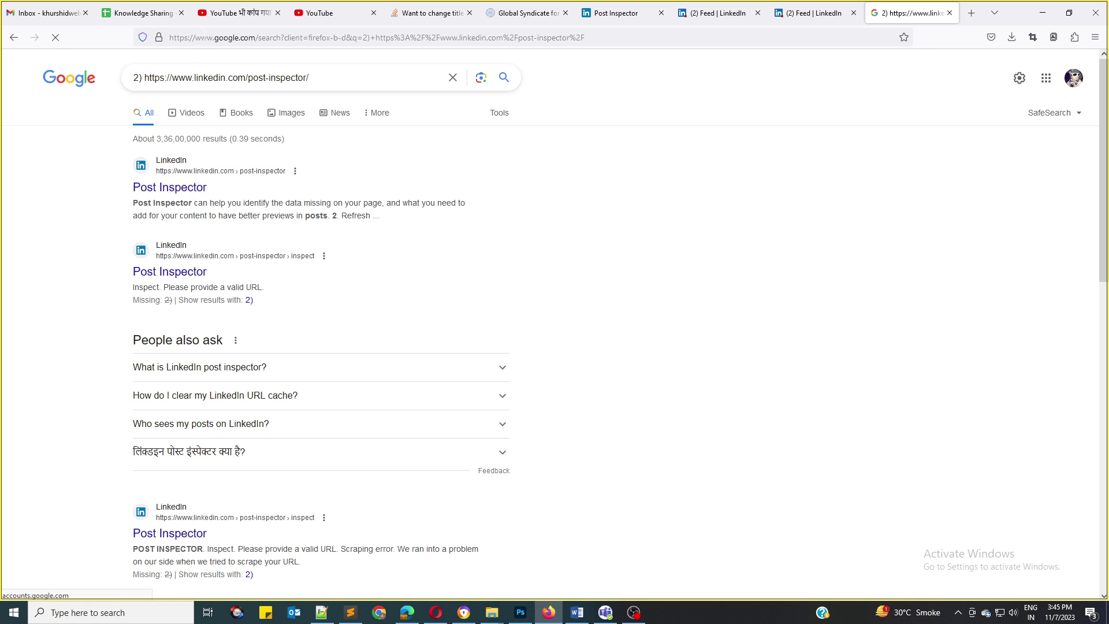
pyautogui.click(173, 37)
pyautogui.moveTo(178, 38); pyautogui.dragTo(128, 35)
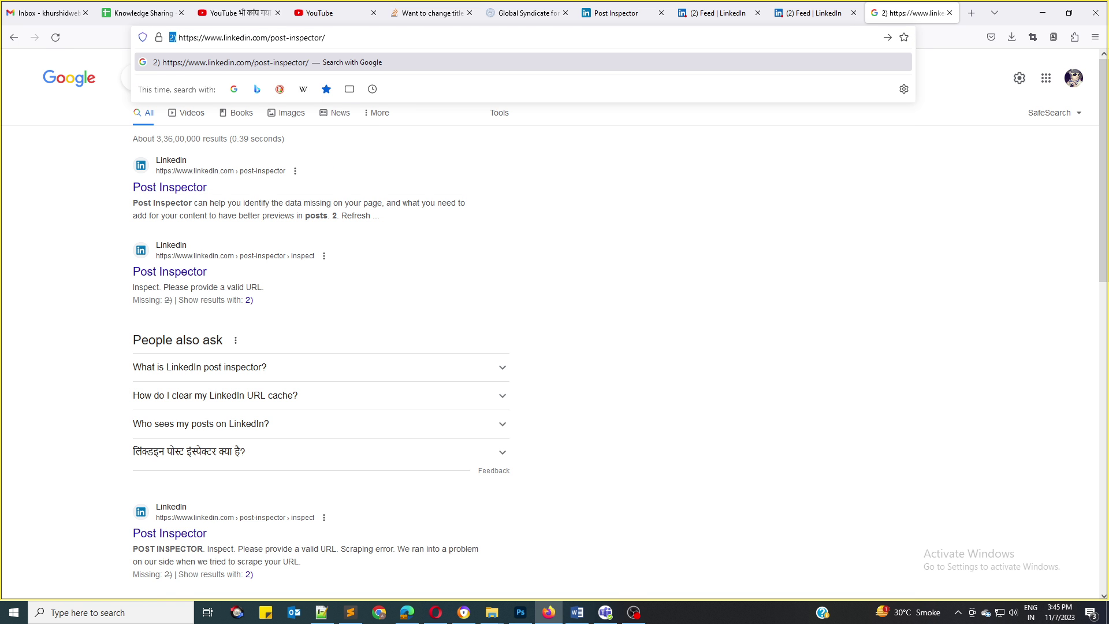
pyautogui.press('BackSpace')
pyautogui.press('Return')
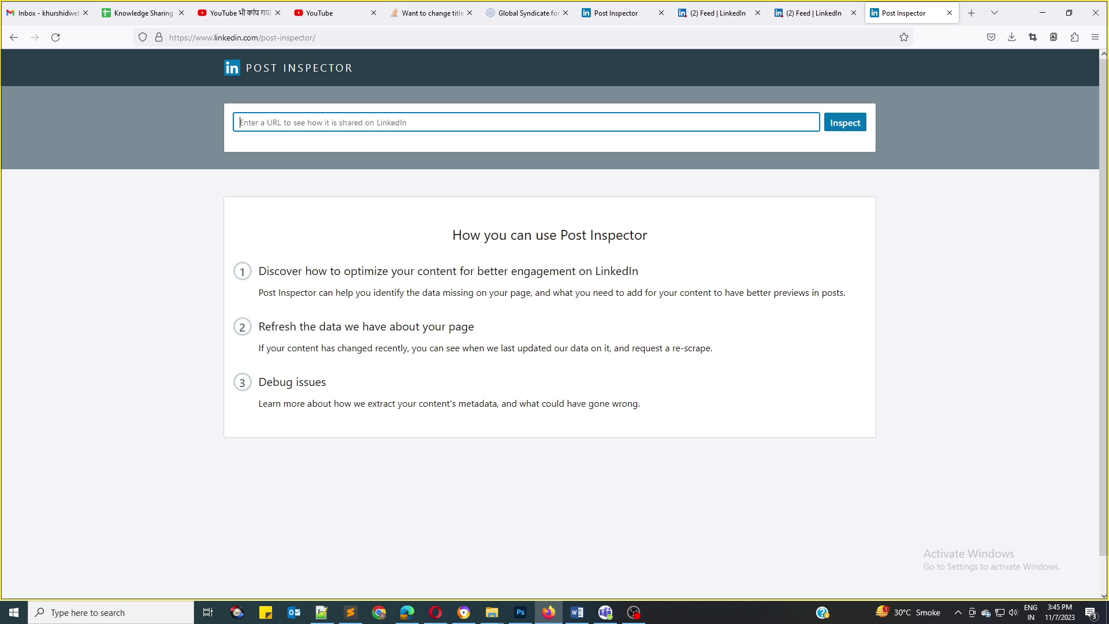
pyautogui.click(525, 13)
pyautogui.click(200, 37)
pyautogui.hotkey('ctrl', 'a')
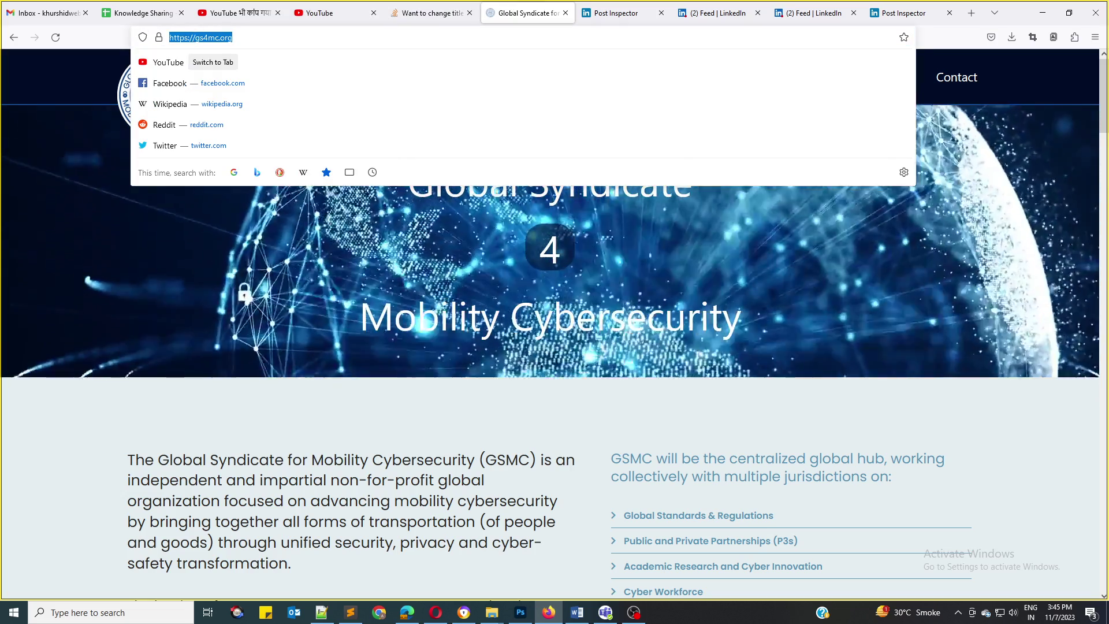
pyautogui.press('BackSpace')
pyautogui.click(901, 13)
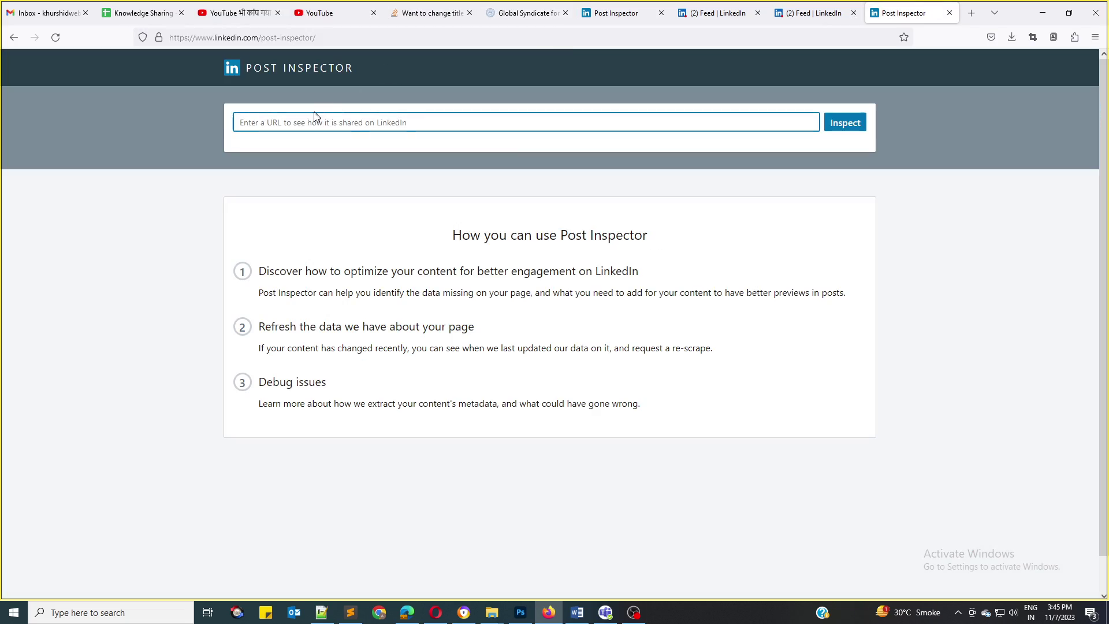
pyautogui.hotkey('ctrl', 'v')
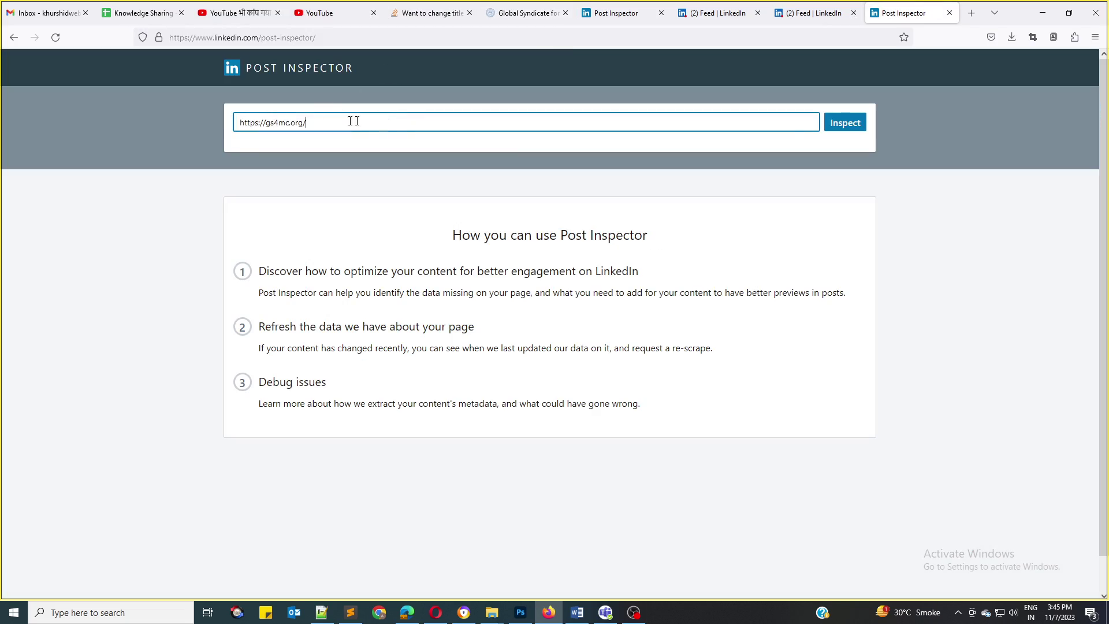
pyautogui.click(854, 125)
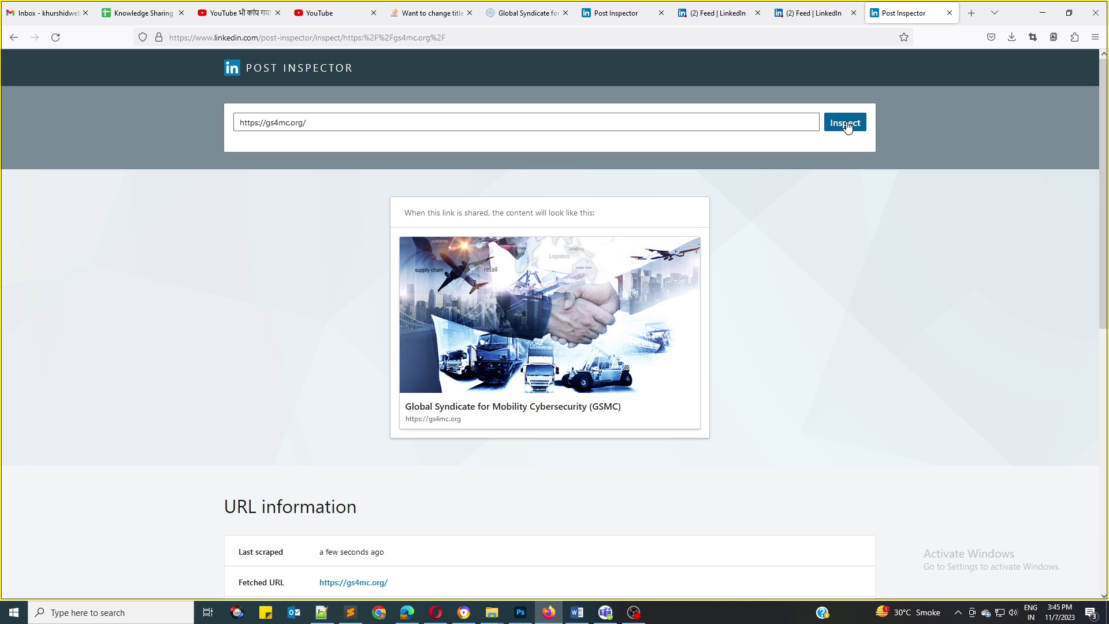
pyautogui.scroll(-5, 624, 277)
pyautogui.scroll(5, 616, 284)
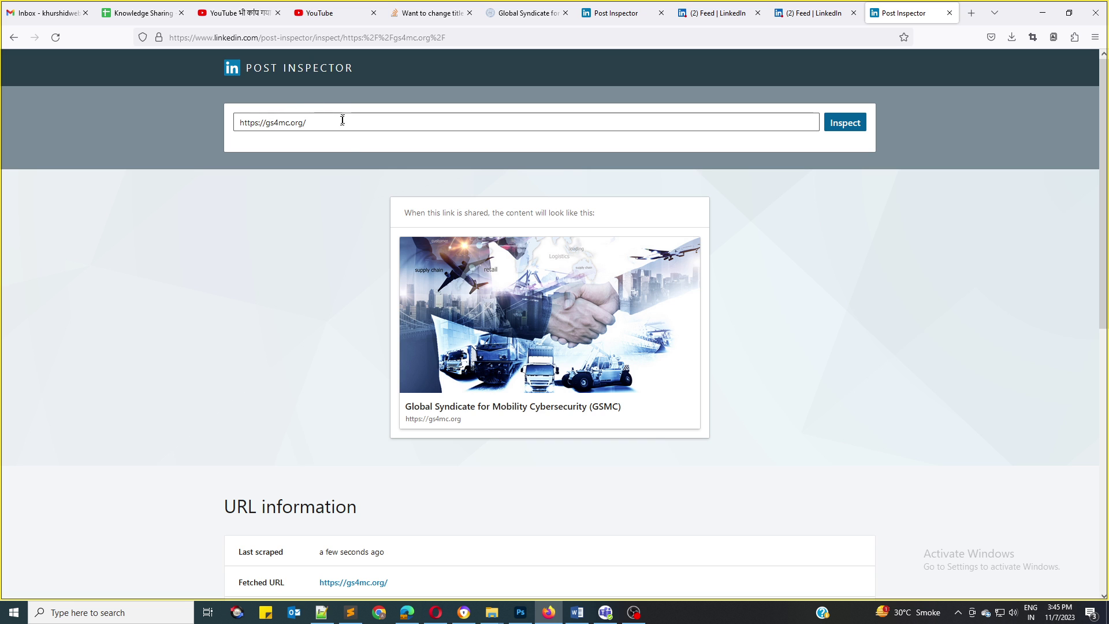
# Switch to the Word document and review the screenshot of the faulty LinkedIn preview and the Issue section
pyautogui.click(626, 14)
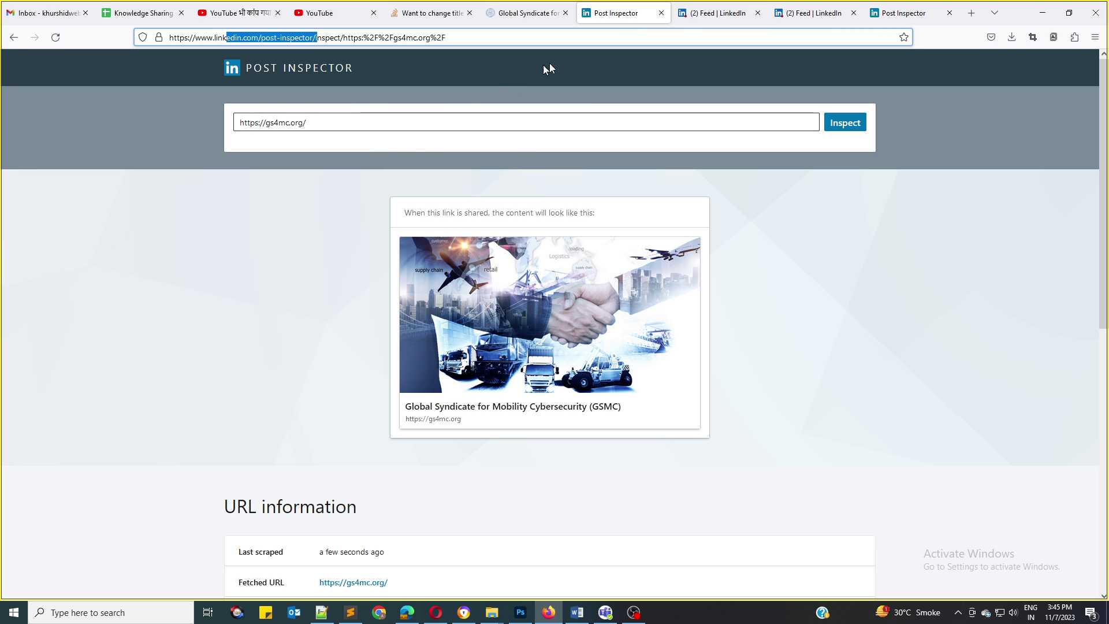
pyautogui.click(706, 16)
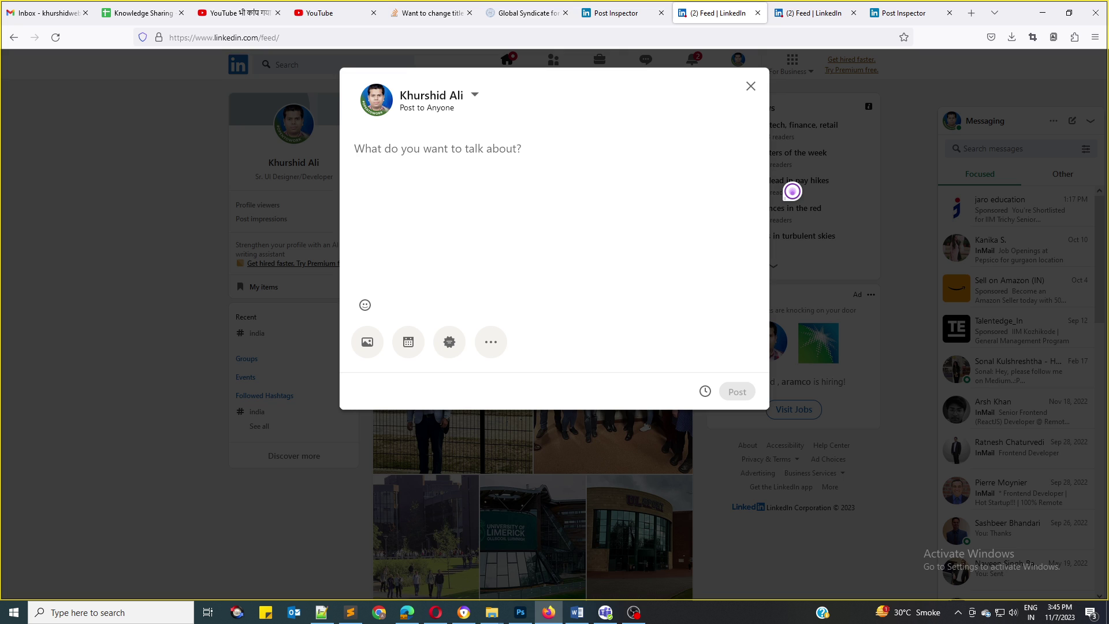
pyautogui.click(577, 616)
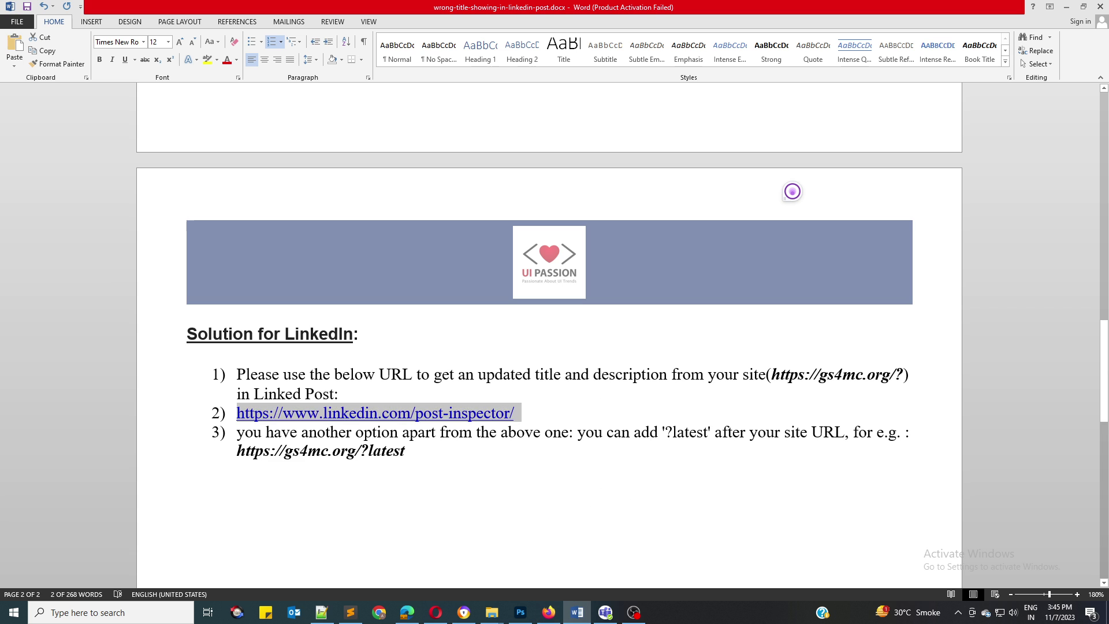
pyautogui.scroll(8, 549, 312)
pyautogui.scroll(9, 602, 381)
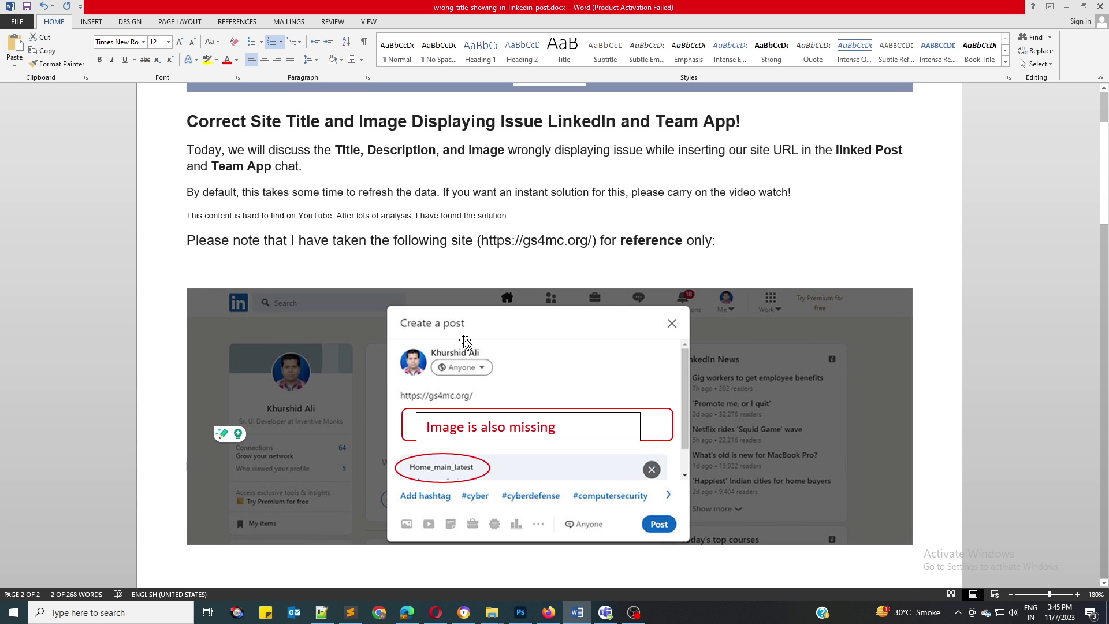
pyautogui.scroll(-2, 537, 323)
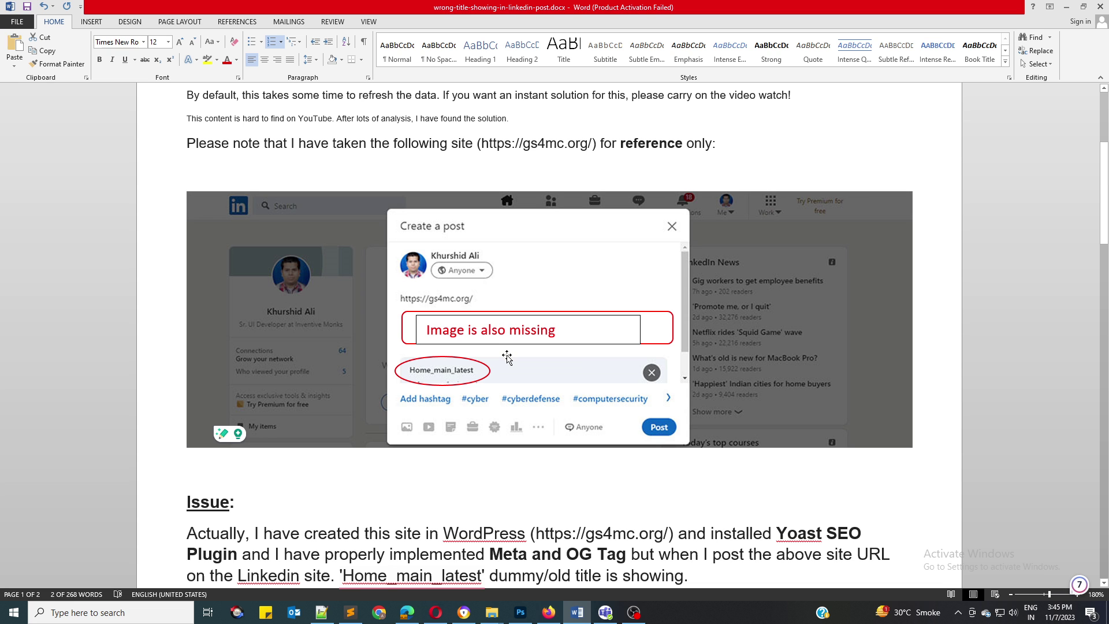
pyautogui.scroll(-3, 507, 357)
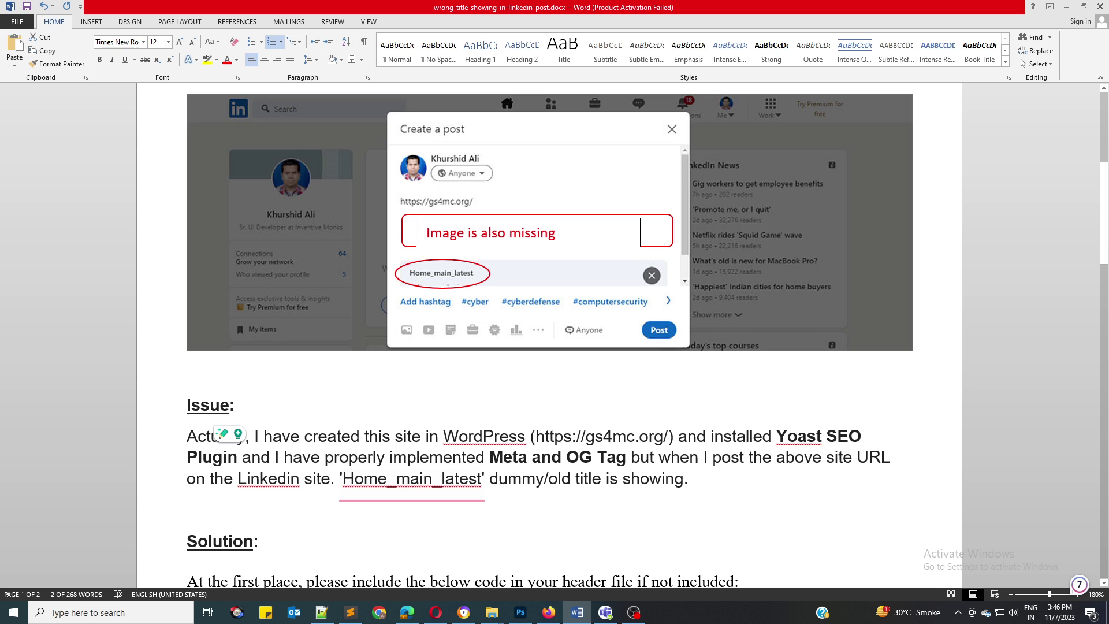
pyautogui.scroll(1, 452, 233)
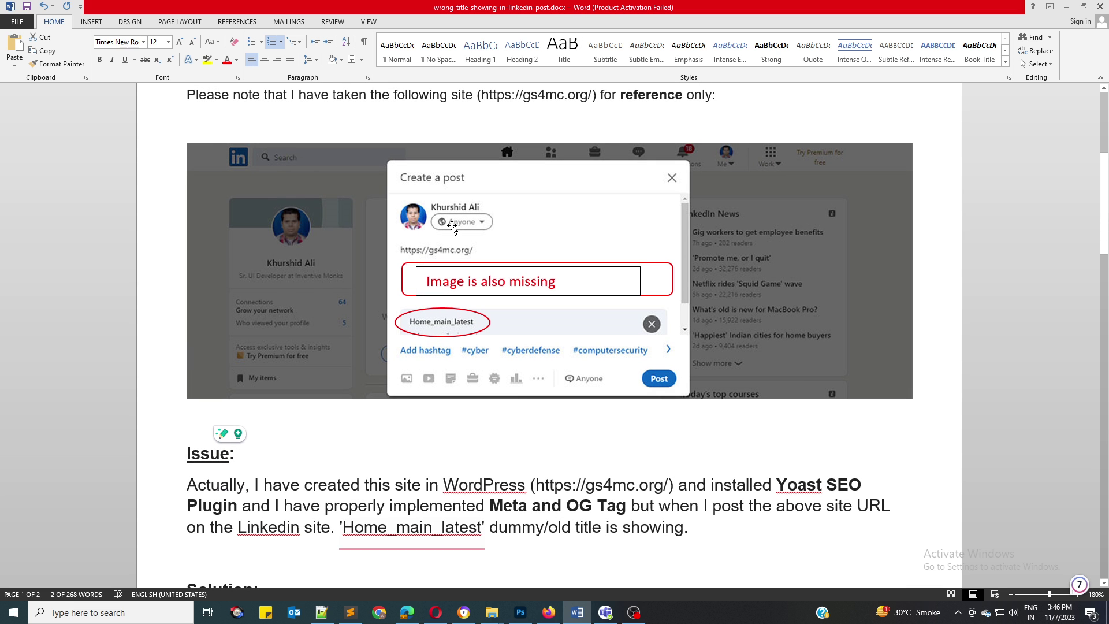
pyautogui.scroll(-3, 471, 269)
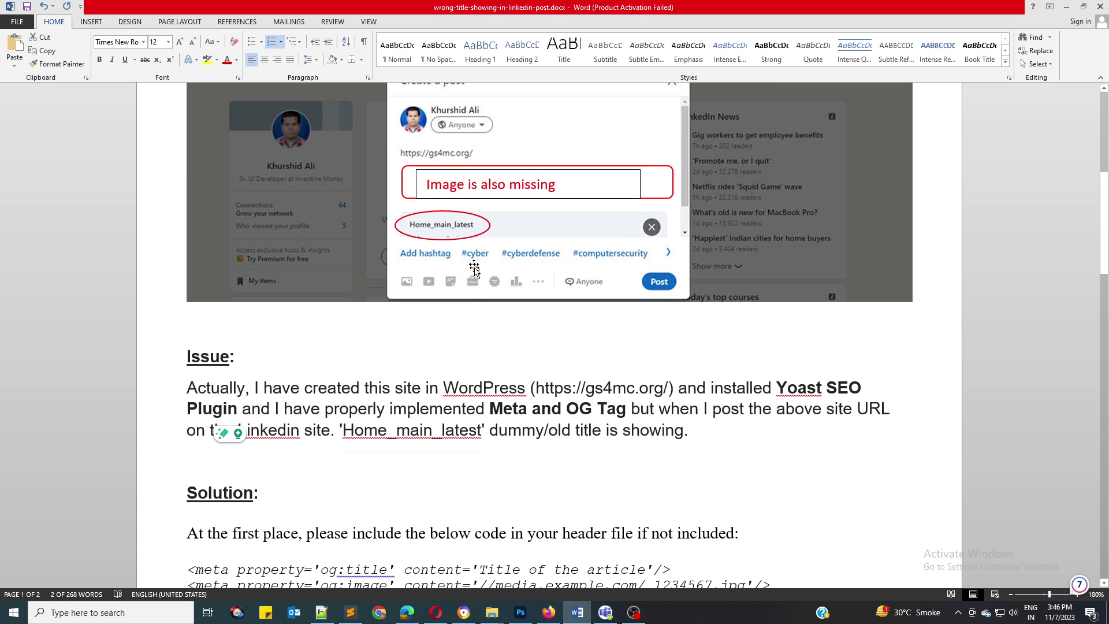
pyautogui.scroll(1, 500, 322)
pyautogui.click(549, 613)
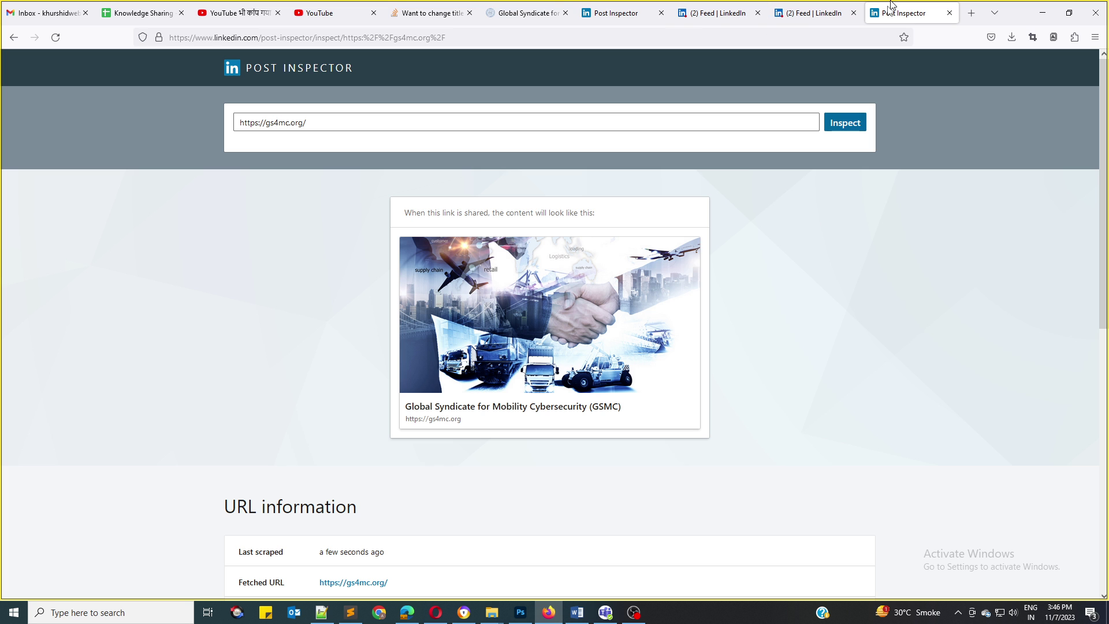
pyautogui.click(905, 13)
pyautogui.click(634, 17)
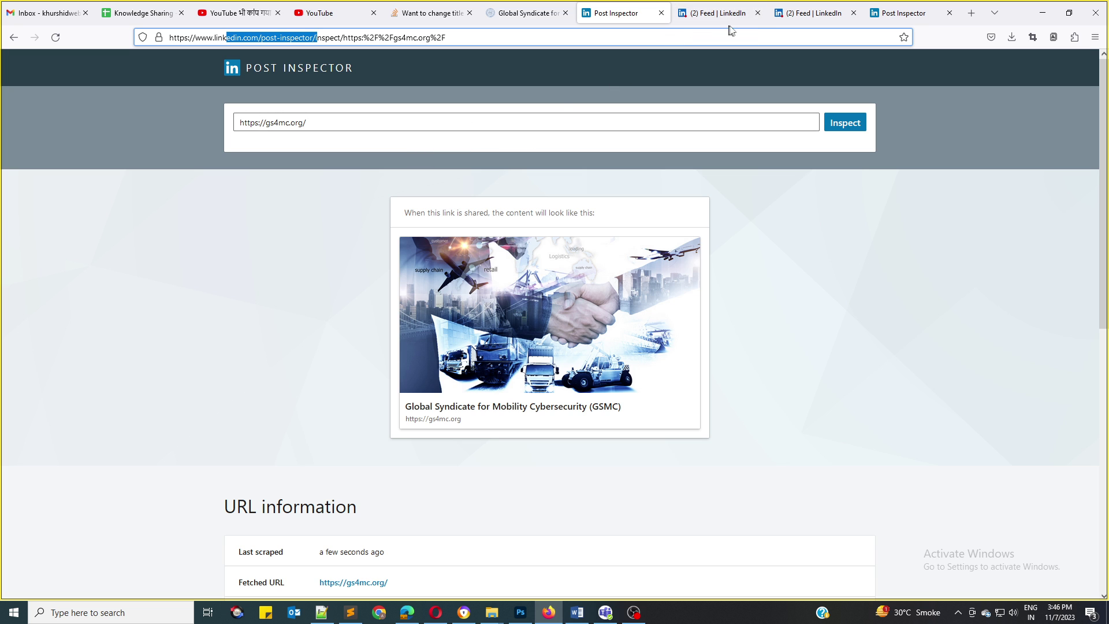
pyautogui.click(535, 14)
pyautogui.click(254, 36)
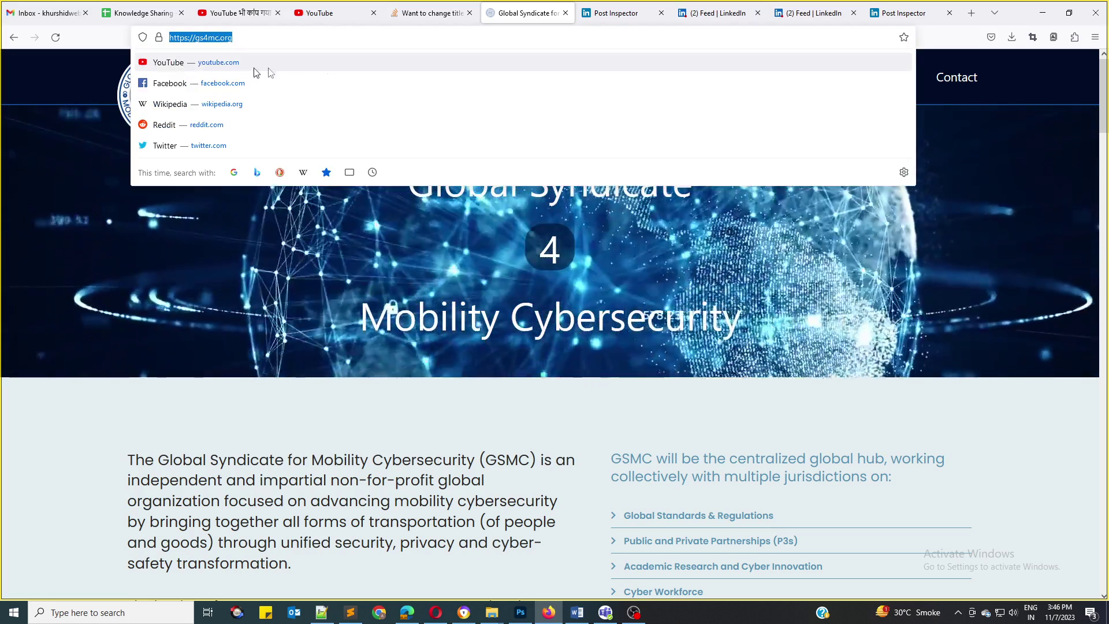
pyautogui.hotkey('ctrl', 'x')
pyautogui.click(611, 12)
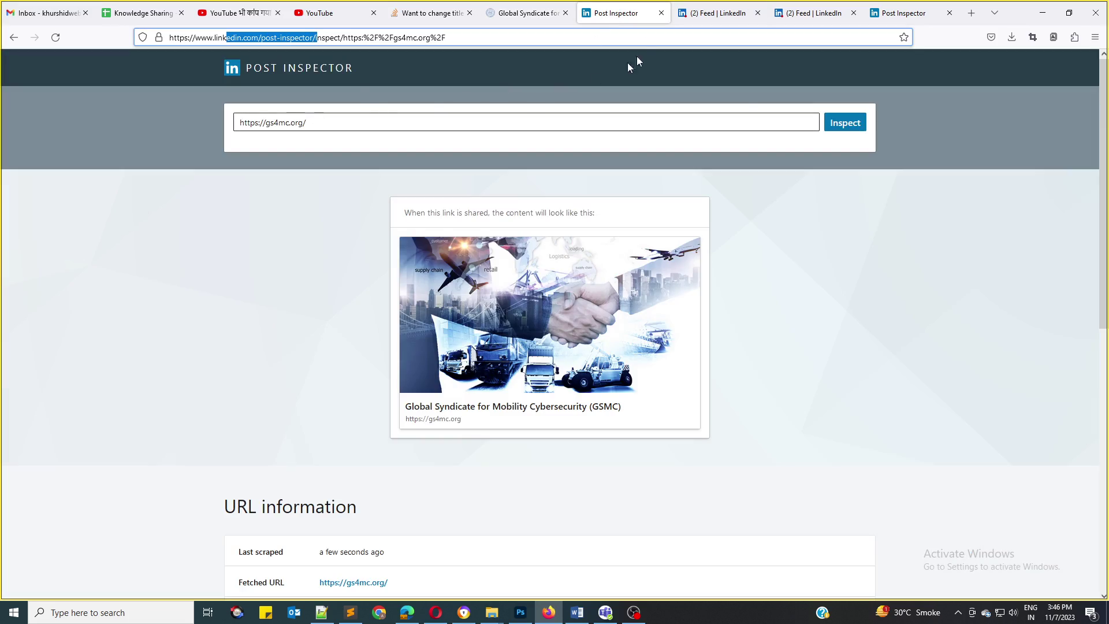
pyautogui.click(716, 12)
pyautogui.hotkey('ctrl', 'v')
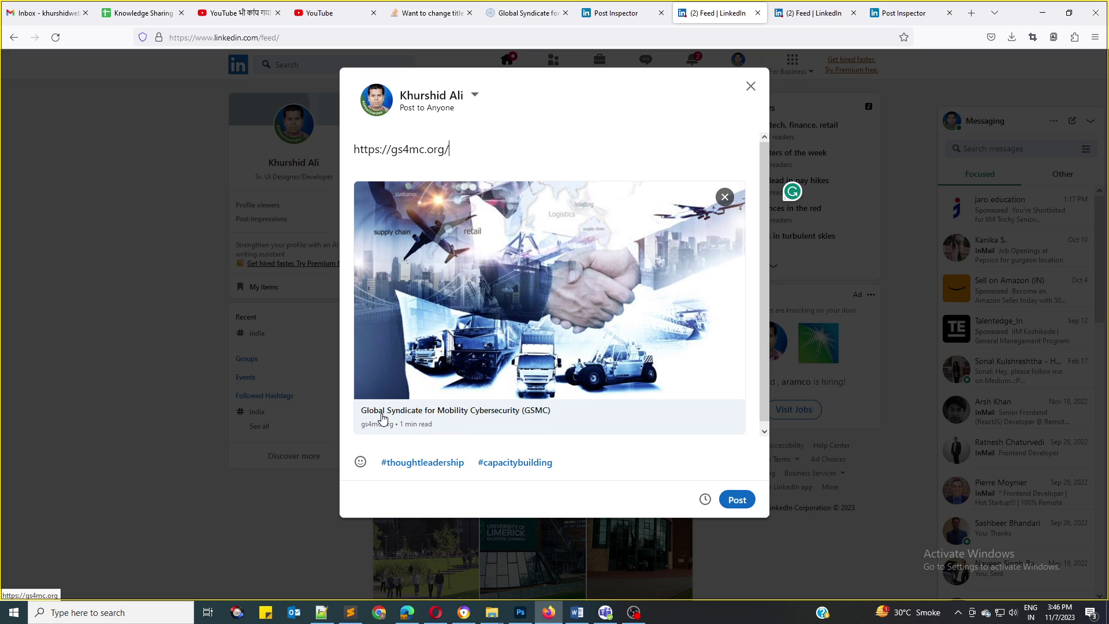
# Compare the old preview screenshot in the Word document with the LinkedIn draft, and revisit the Post Inspector page and its address
pyautogui.click(575, 614)
pyautogui.scroll(2, 493, 193)
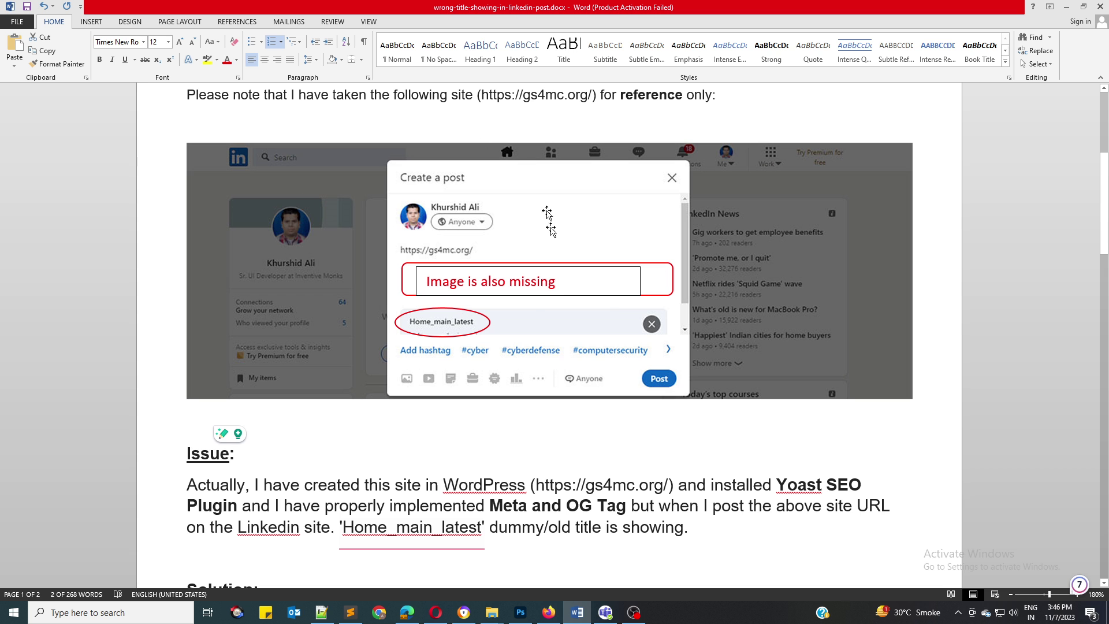
pyautogui.scroll(-3, 500, 260)
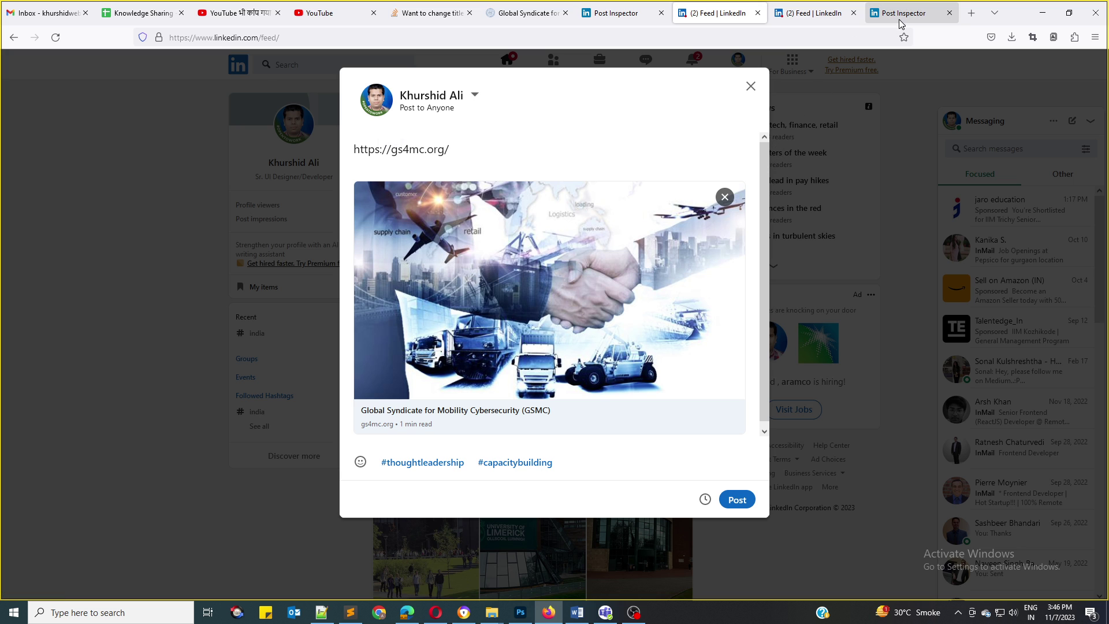
pyautogui.click(901, 18)
pyautogui.click(228, 37)
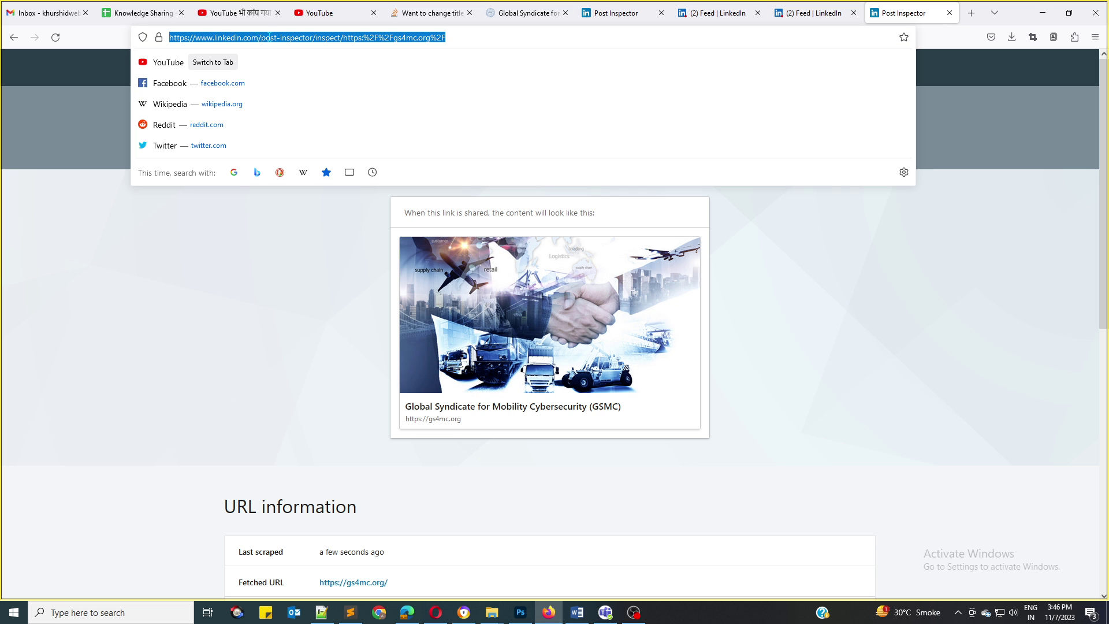
pyautogui.click(269, 37)
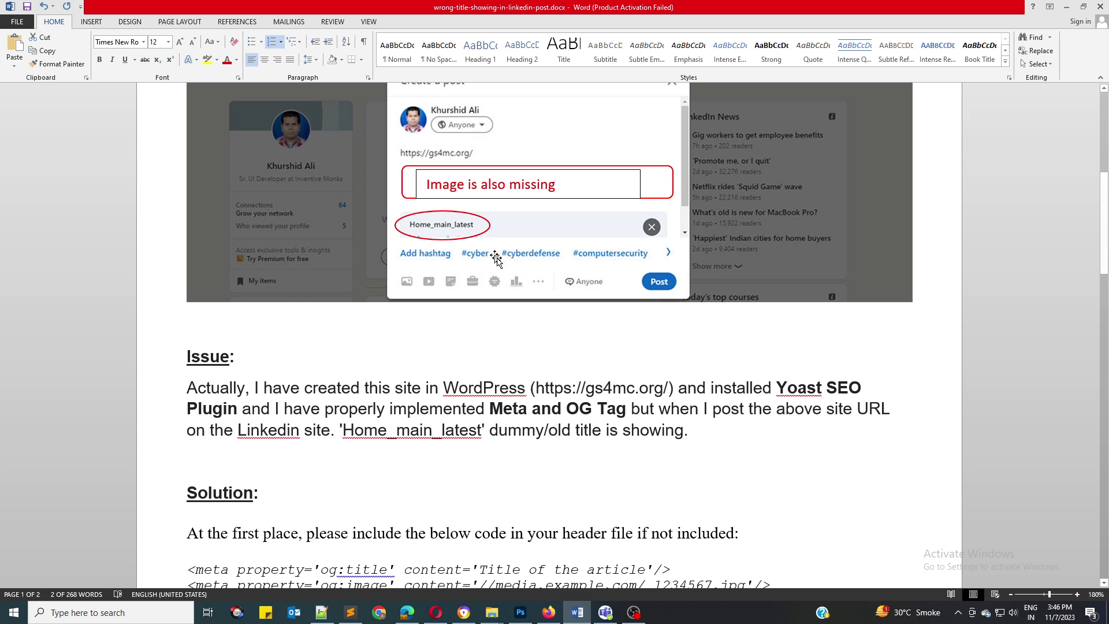
pyautogui.scroll(-3, 396, 487)
pyautogui.scroll(-1, 396, 488)
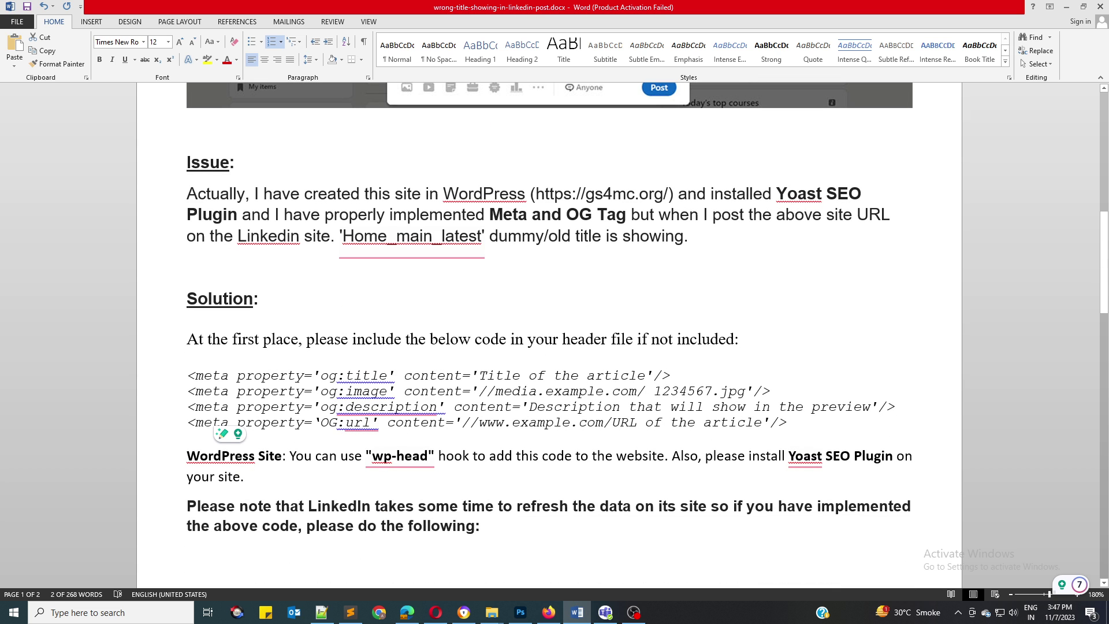
pyautogui.scroll(-8, 549, 375)
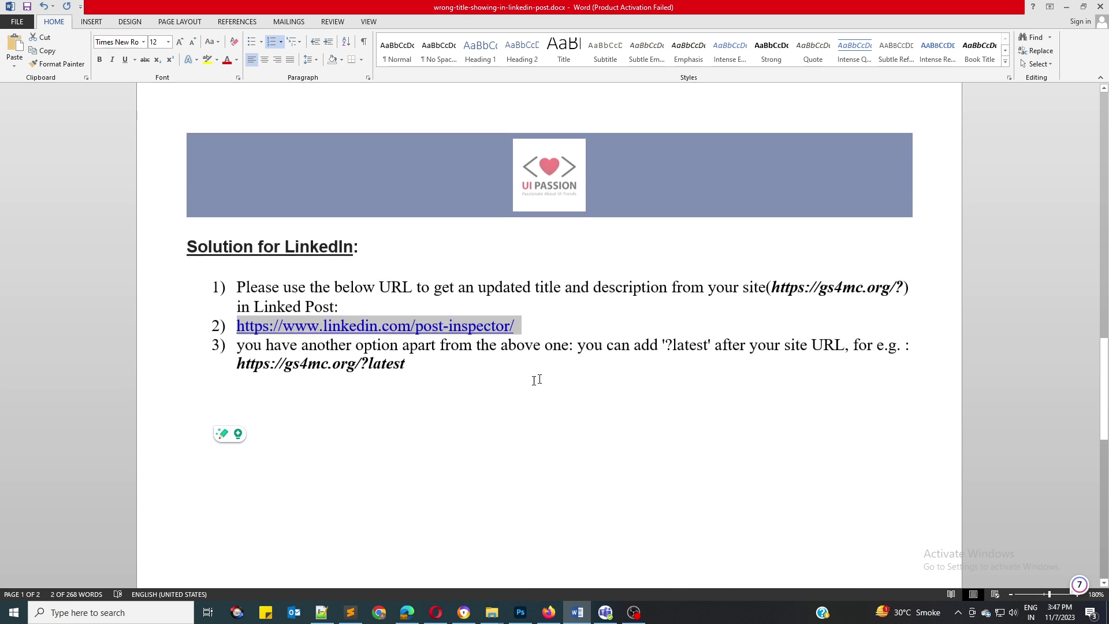
pyautogui.click(509, 370)
pyautogui.moveTo(408, 364); pyautogui.dragTo(236, 370)
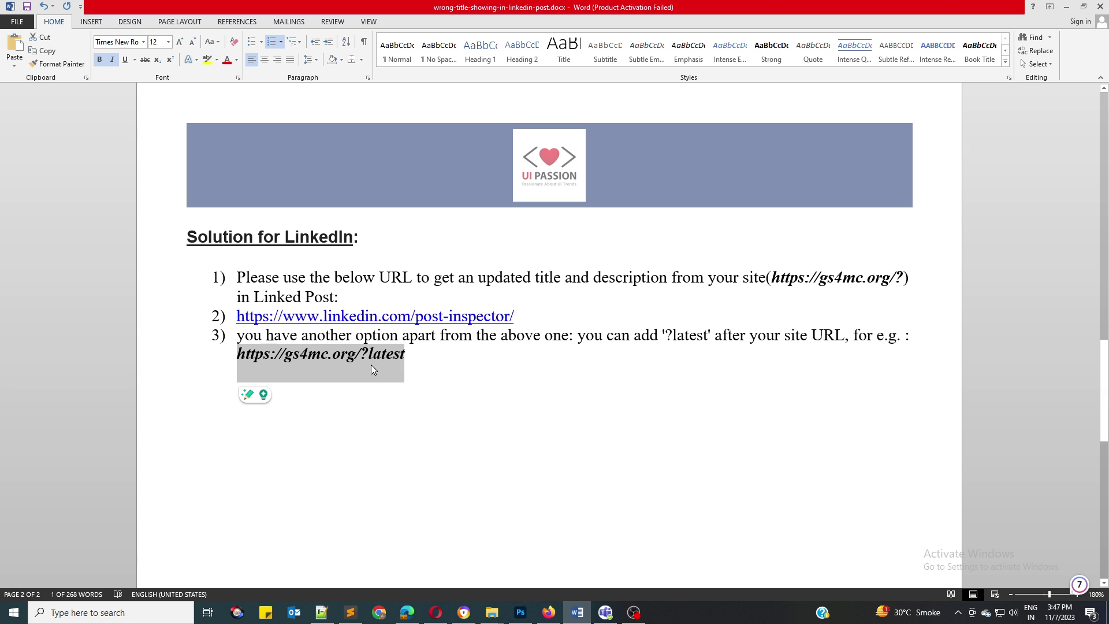
pyautogui.hotkey('alt', 'Tab')
pyautogui.click(804, 13)
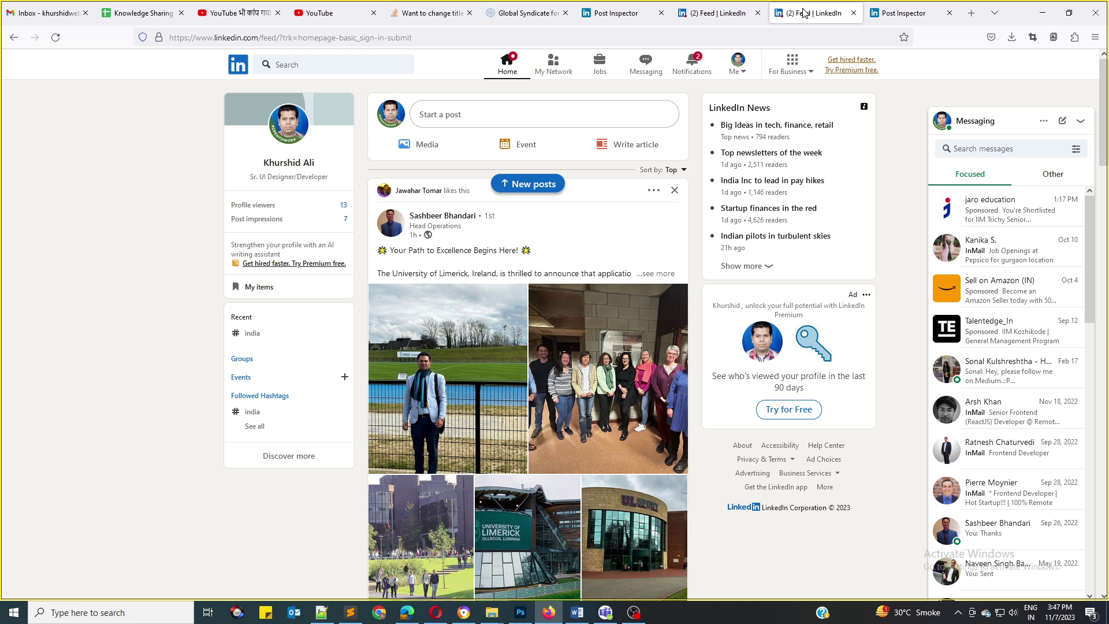
pyautogui.click(489, 115)
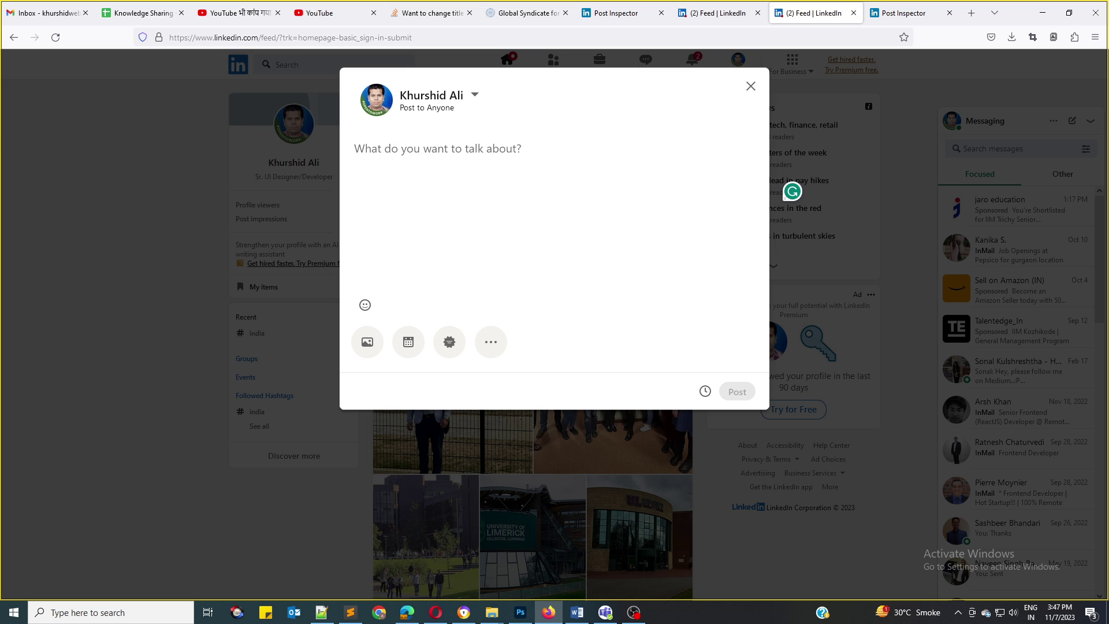
pyautogui.hotkey('ctrl', 'v')
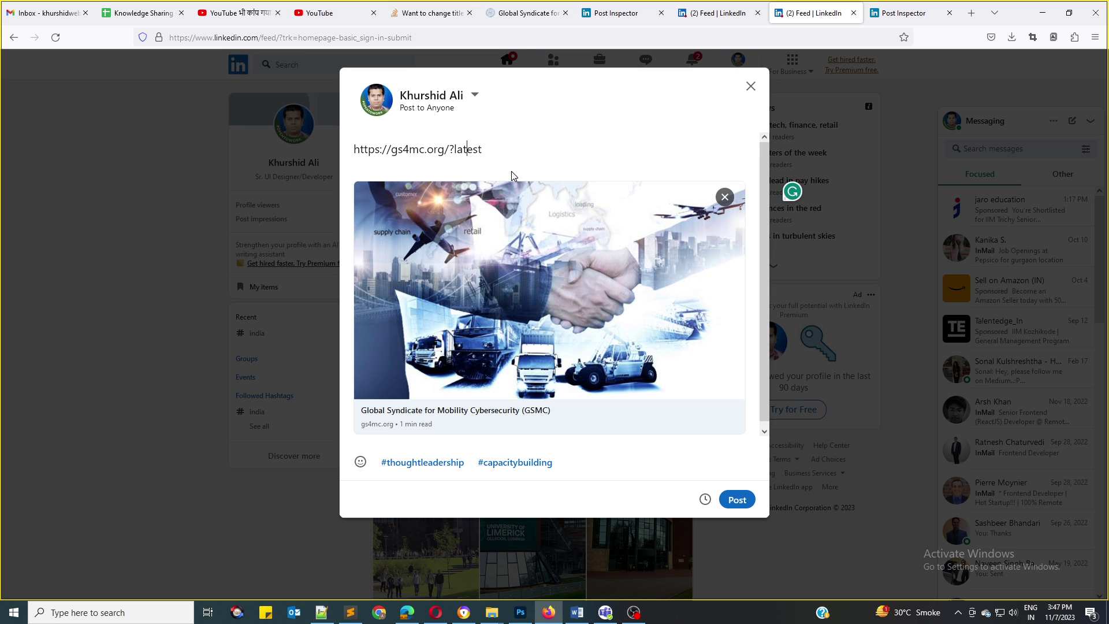
# Check the remainder of the Word document after the LinkedIn solution and return to the LinkedIn draft in Firefox
pyautogui.hotkey('alt', 'Tab')
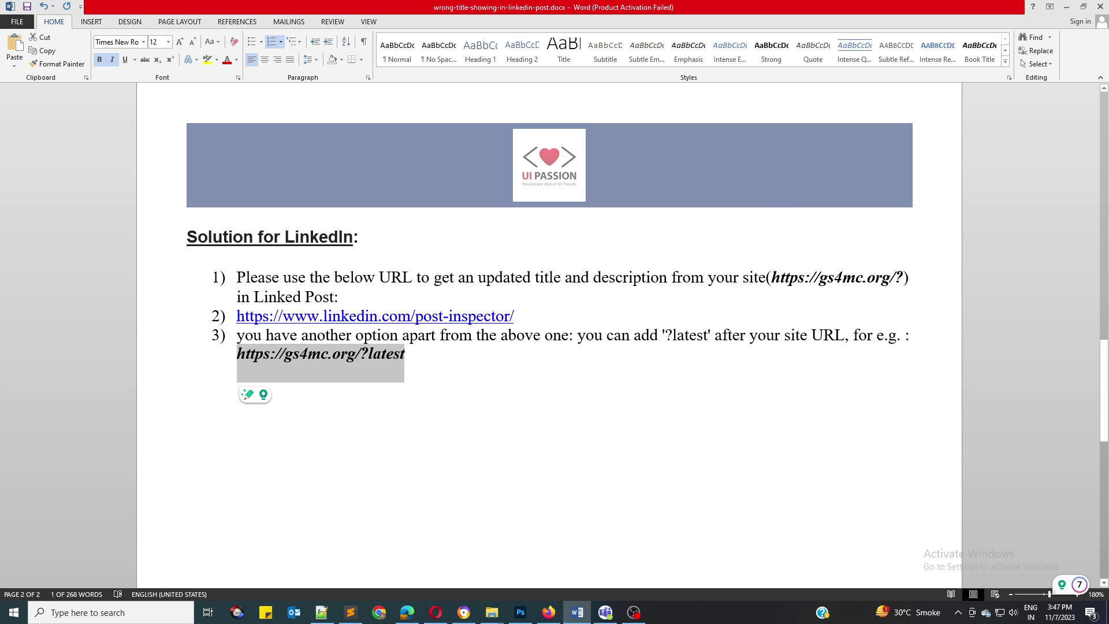
pyautogui.scroll(-6, 549, 335)
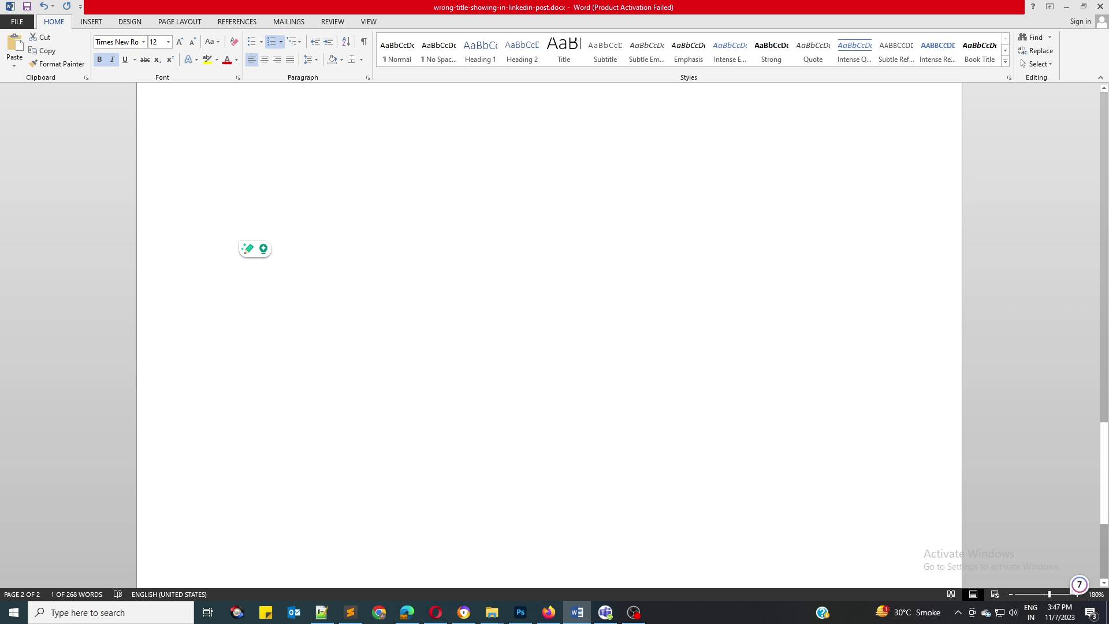
pyautogui.scroll(5, 549, 335)
pyautogui.hotkey('alt', 'Tab')
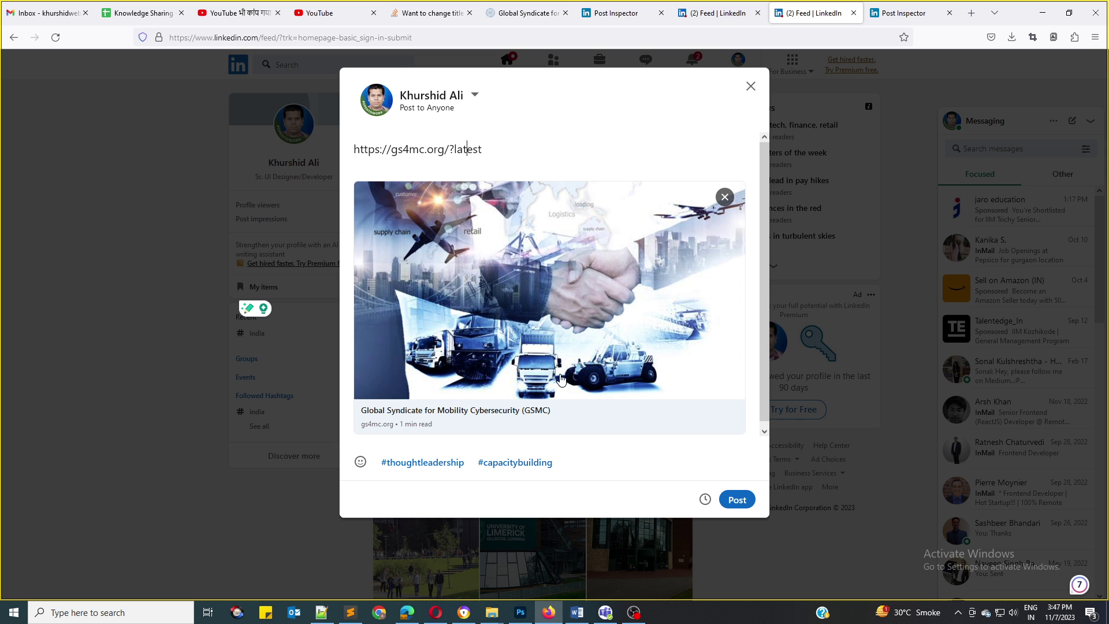